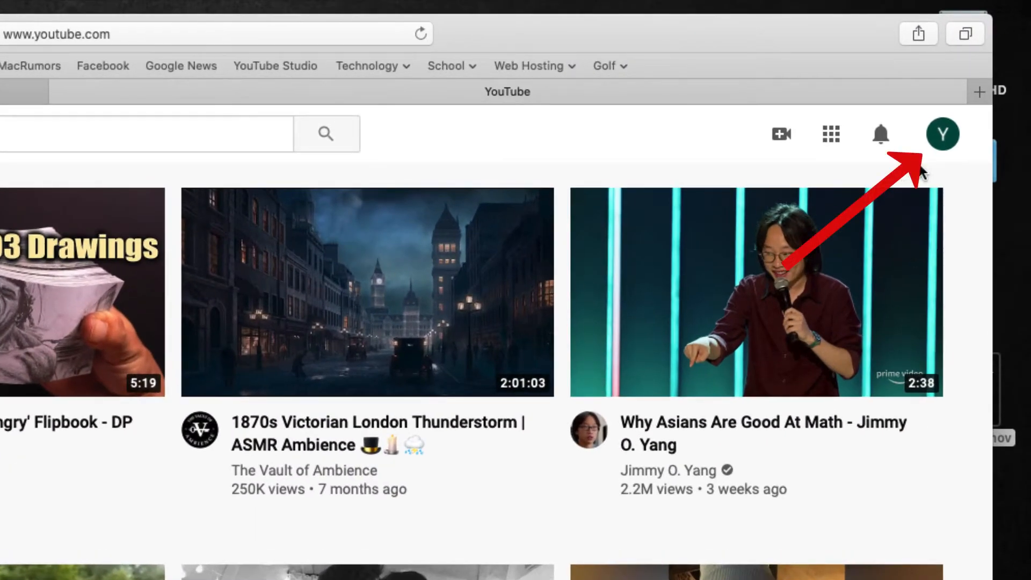
Create a YouTube channel for the signed-in account, using the account's own name and picture.
{"action": "left_click", "coordinate": [940, 144]}
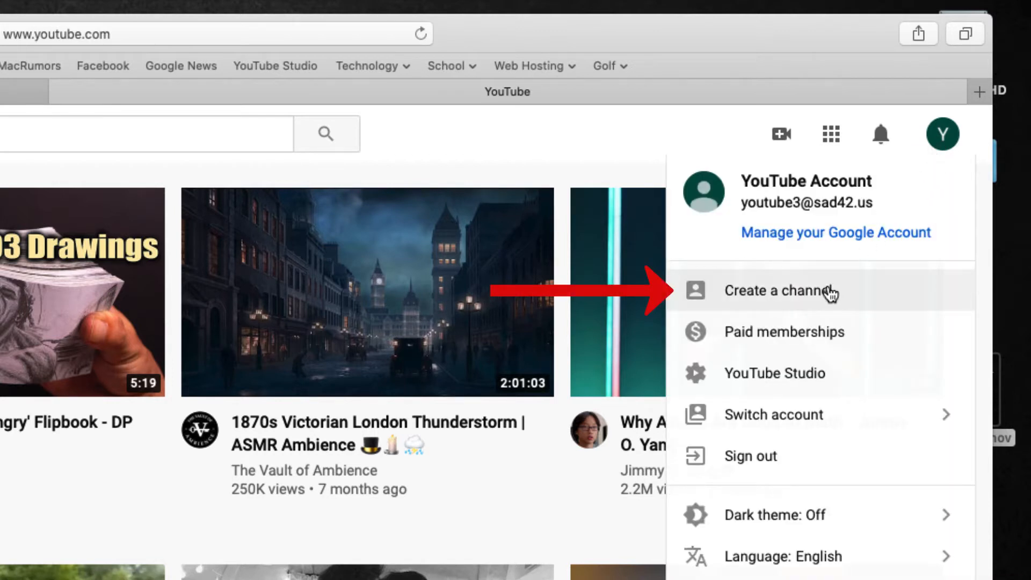
{"action": "left_click", "coordinate": [862, 298]}
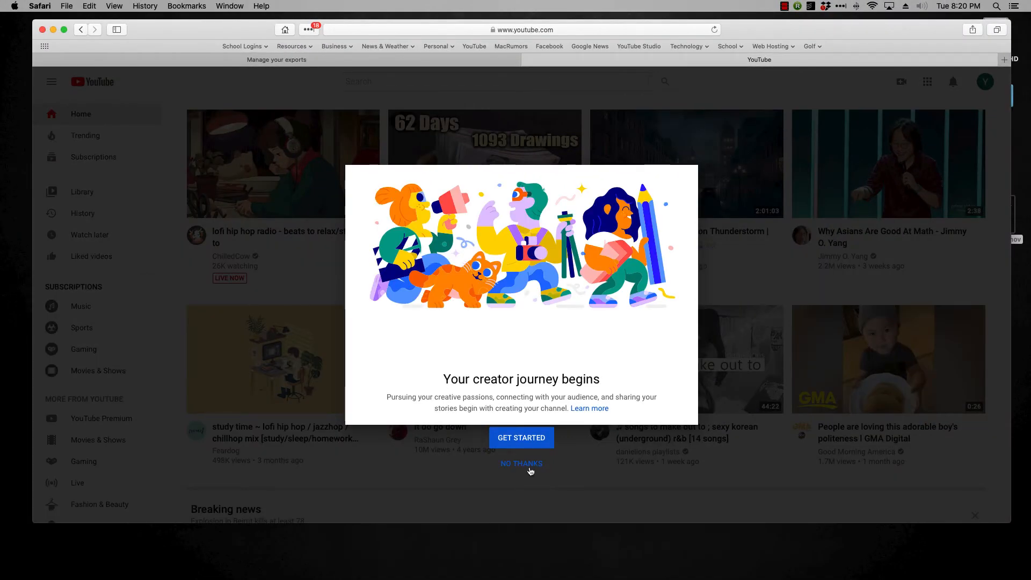
{"action": "left_click", "coordinate": [525, 443]}
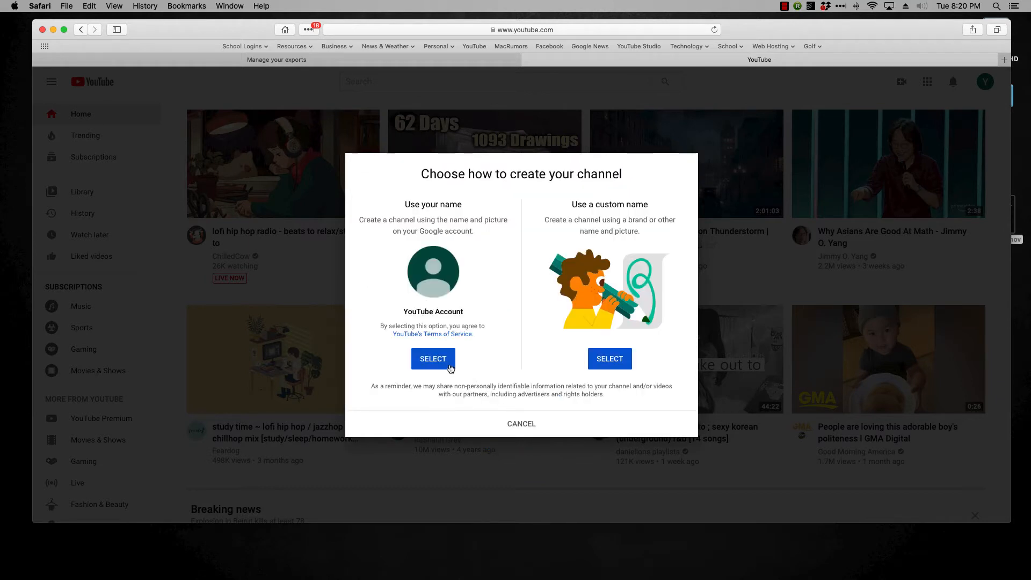
{"action": "left_click", "coordinate": [441, 363]}
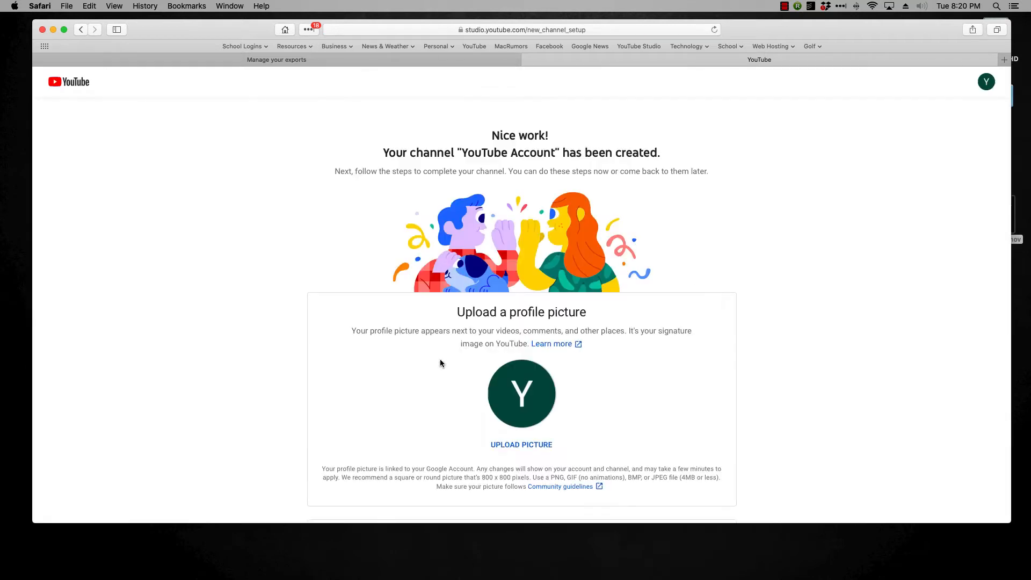
Postpone the profile picture, description and links setup, and dismiss the channel customization tip.
{"action": "scroll", "coordinate": [507, 403], "scroll_direction": "down", "scroll_amount": 5}
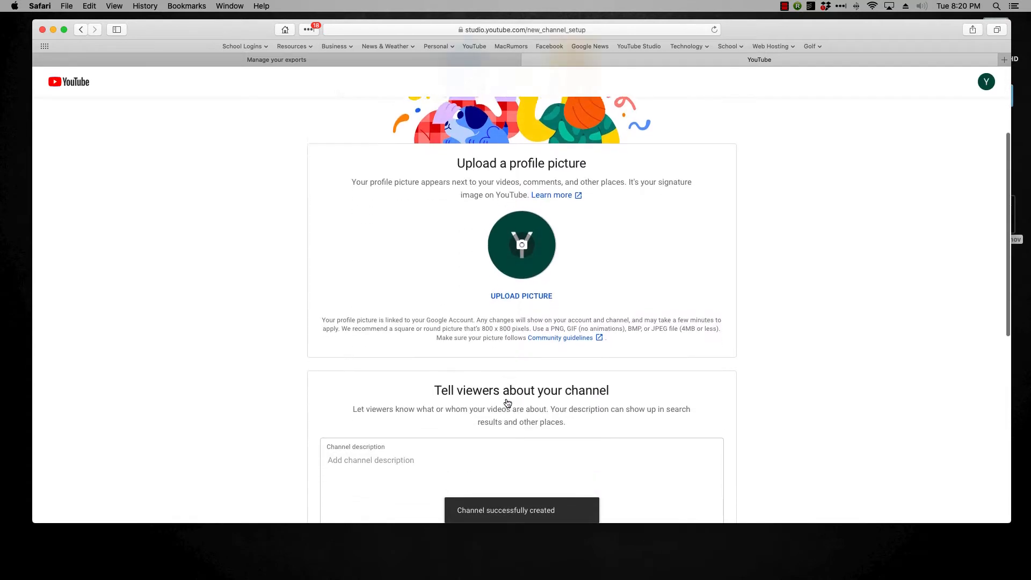
{"action": "scroll", "coordinate": [508, 402], "scroll_direction": "down", "scroll_amount": 5}
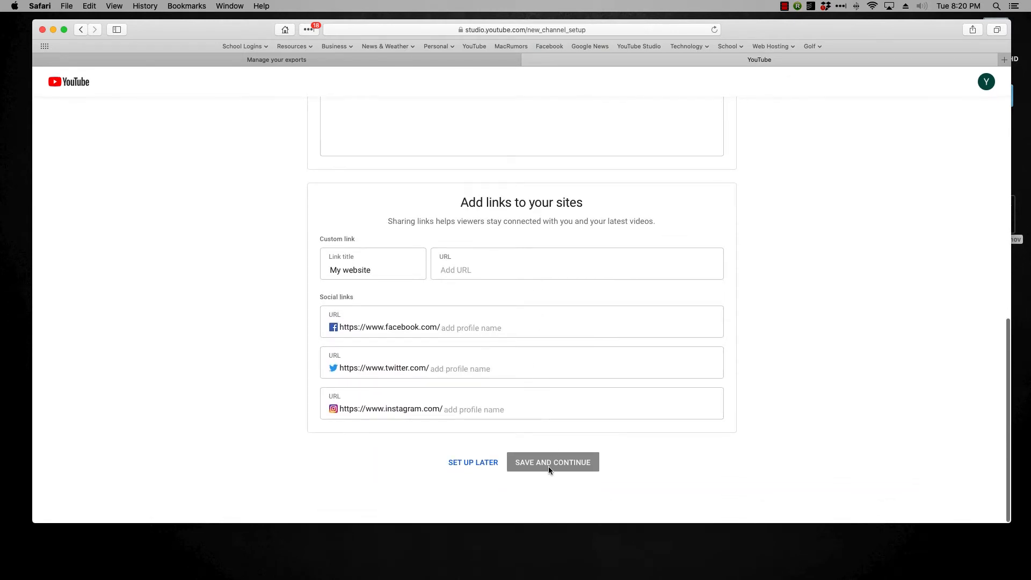
{"action": "left_click", "coordinate": [482, 467]}
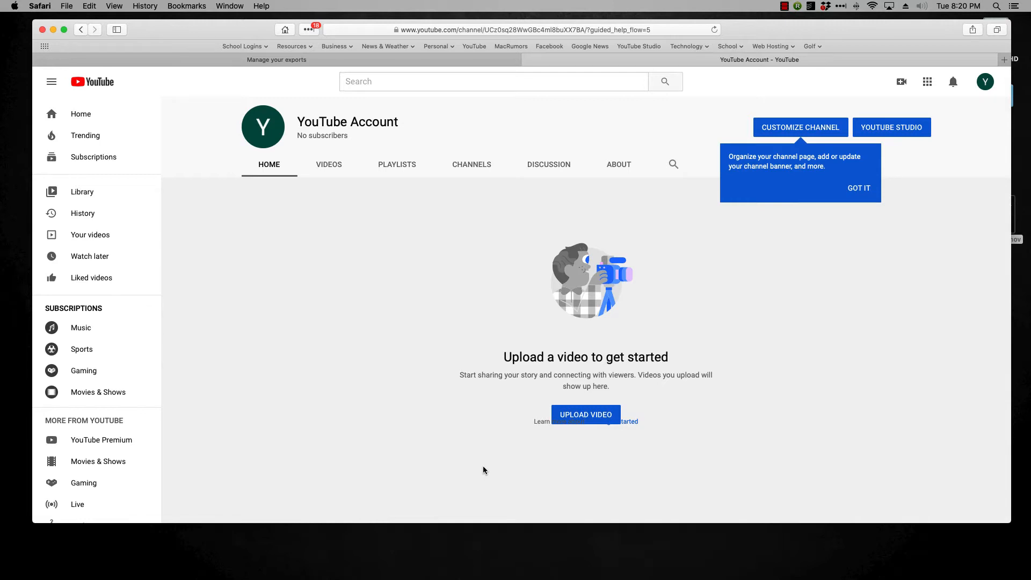
{"action": "left_click", "coordinate": [828, 171]}
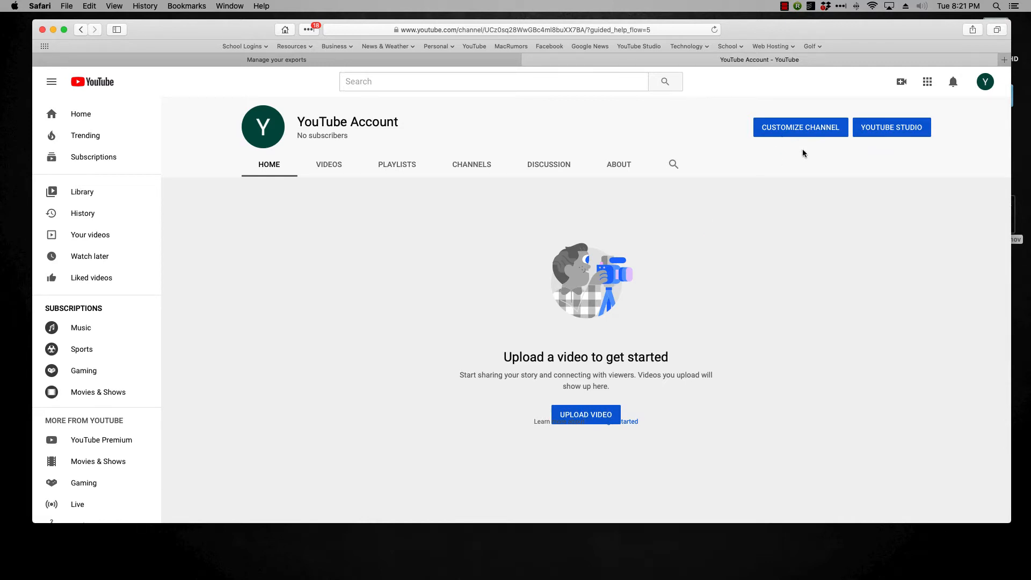
Visit the channel's YouTube Studio dashboard and return from there to the channel page.
{"action": "left_click", "coordinate": [873, 136]}
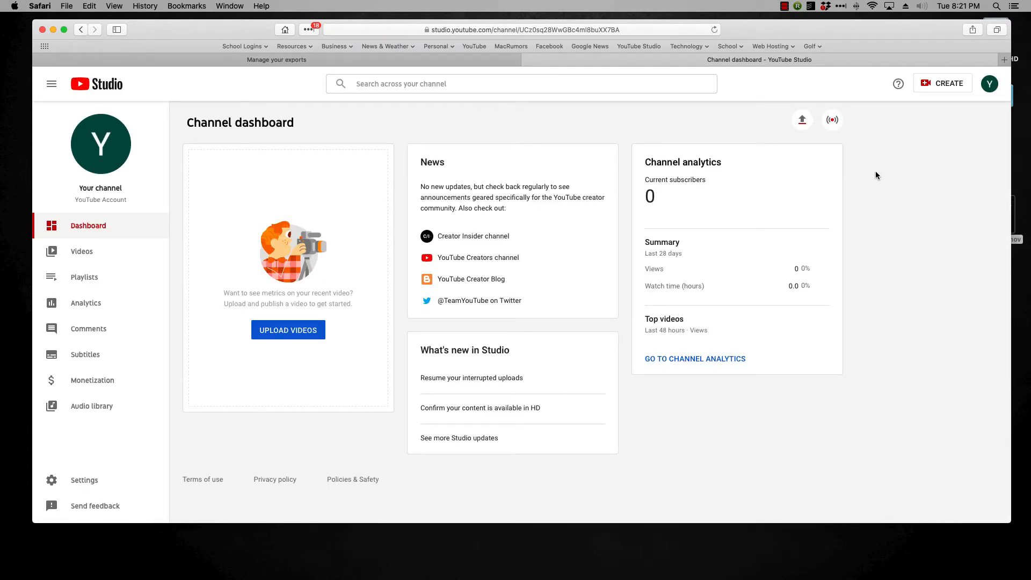
{"action": "left_click", "coordinate": [990, 85]}
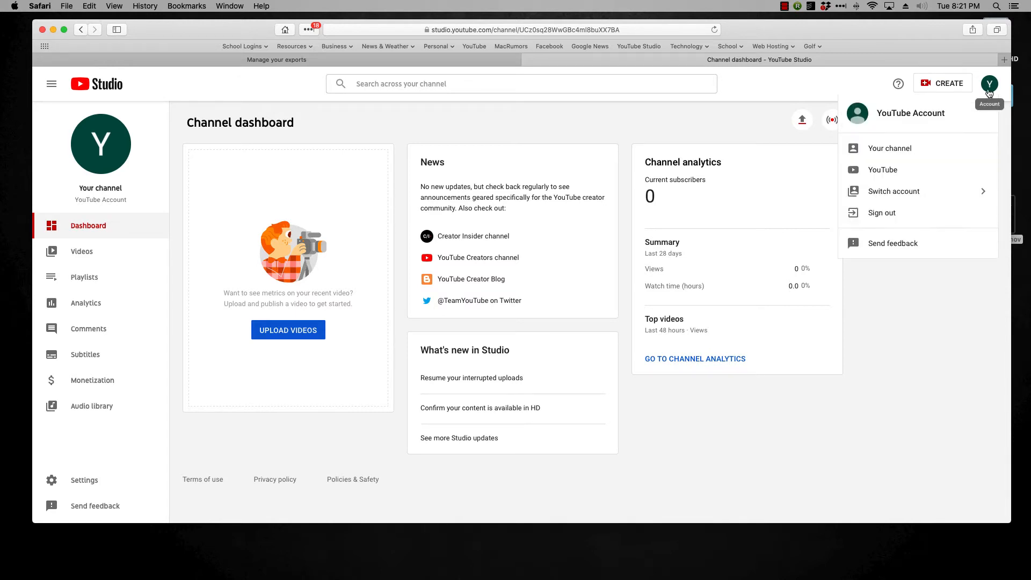
{"action": "left_click", "coordinate": [912, 150]}
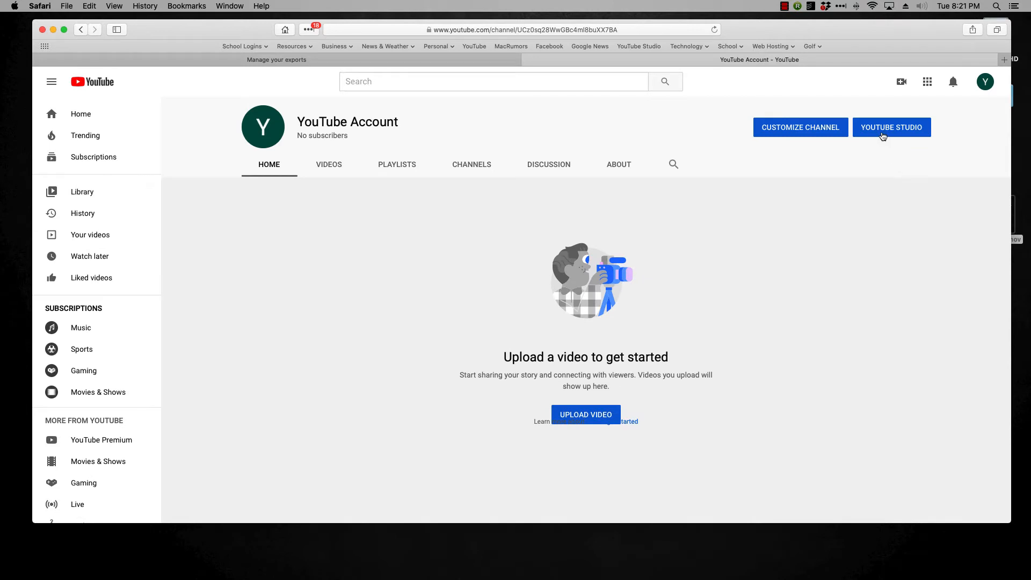
Open the YouTube Studio dashboard, dismissing its tip, and upload the video Test Movie.mov from the Desktop.
{"action": "left_click", "coordinate": [883, 136]}
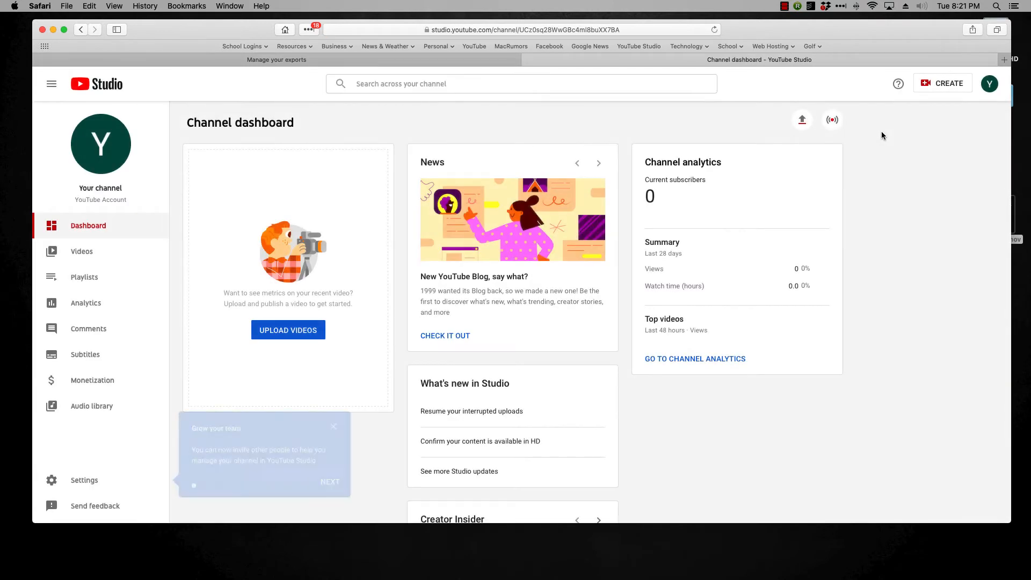
{"action": "left_click", "coordinate": [333, 427]}
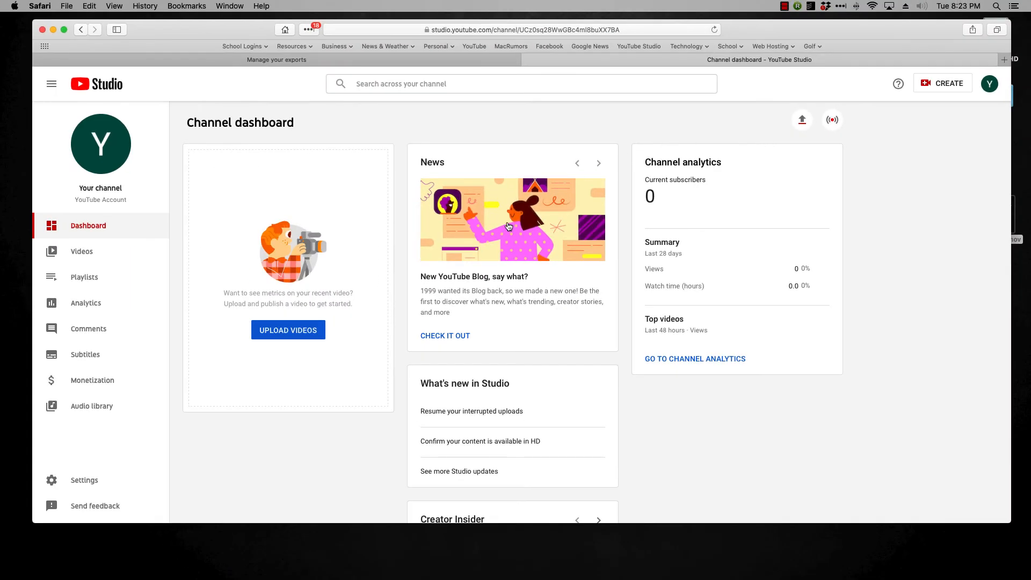
{"action": "left_click", "coordinate": [313, 330]}
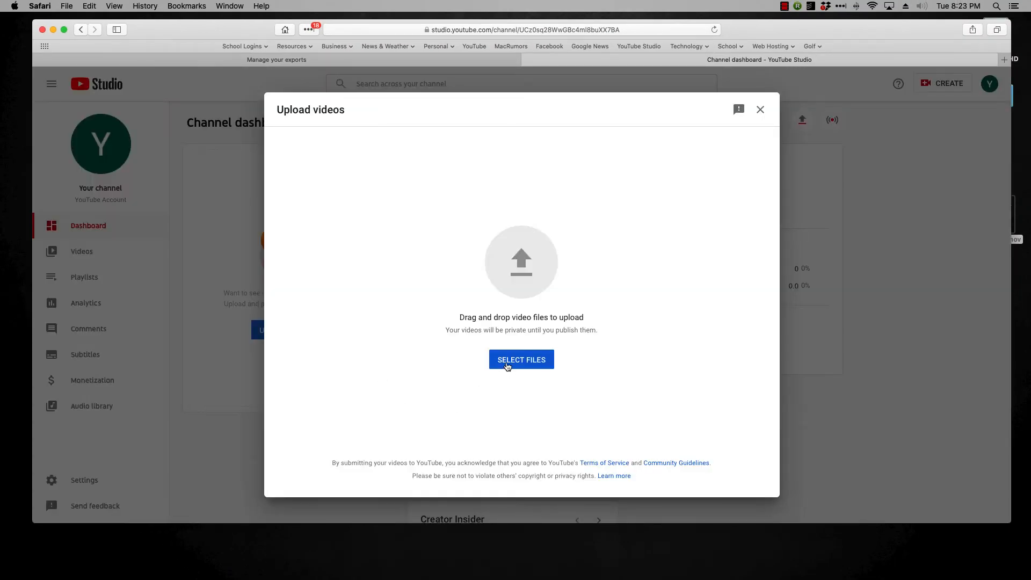
{"action": "left_click", "coordinate": [508, 365]}
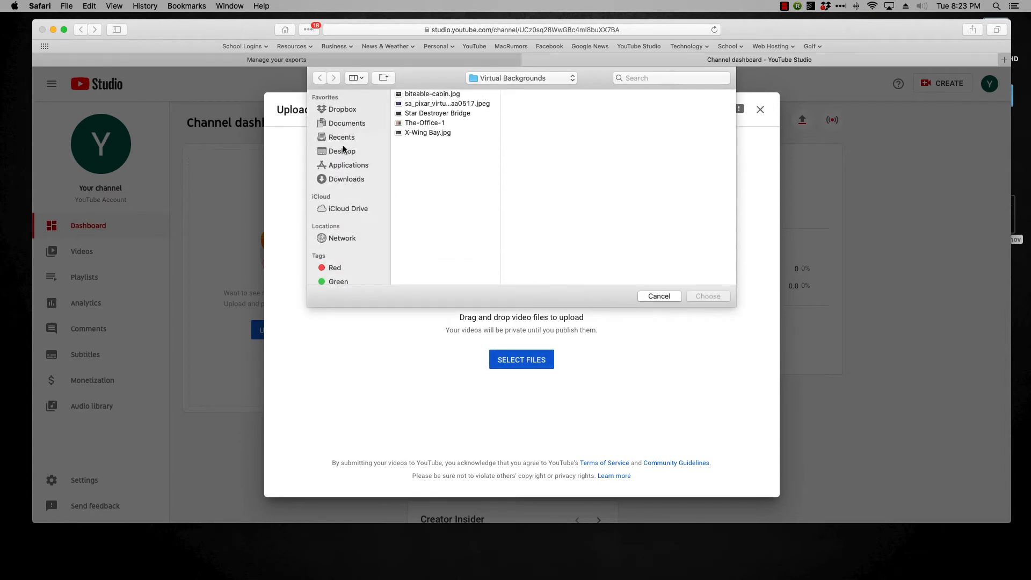
{"action": "left_click", "coordinate": [344, 151]}
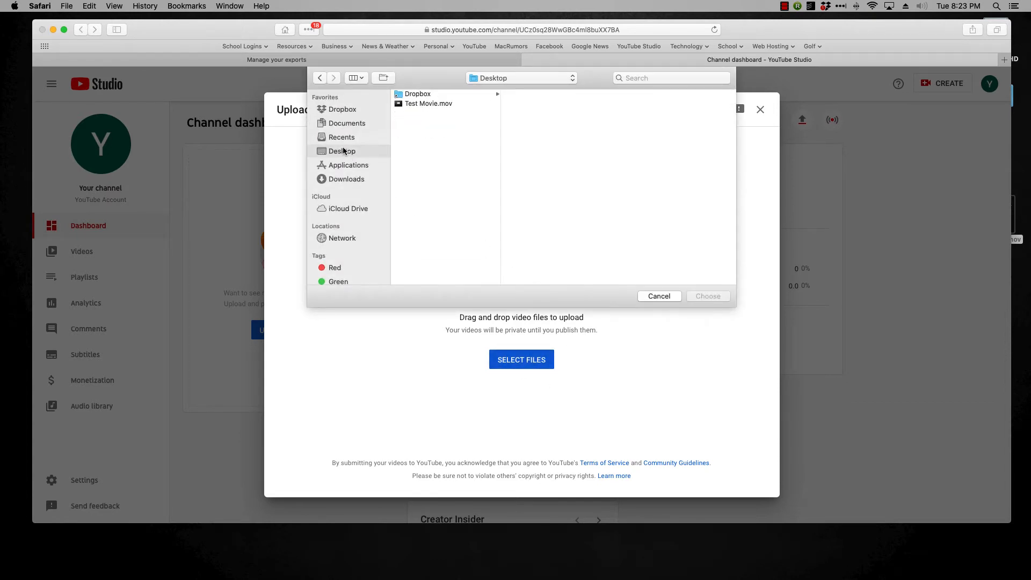
{"action": "left_click", "coordinate": [412, 104]}
{"action": "key", "text": "Return"}
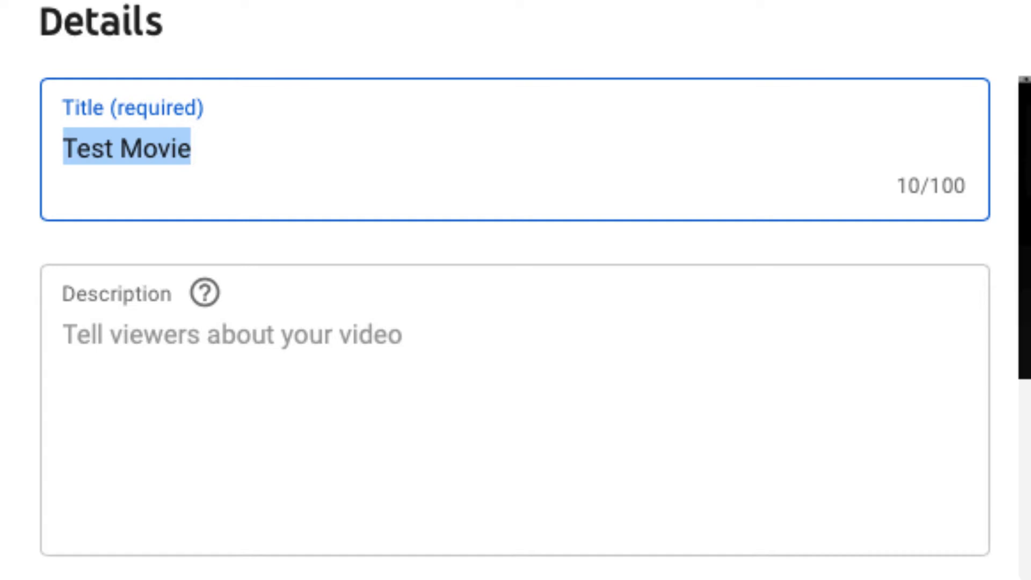
Replace the uploaded video's title with "Custom Title for Test Video Here".
{"action": "type", "text": "Custom Tit"}
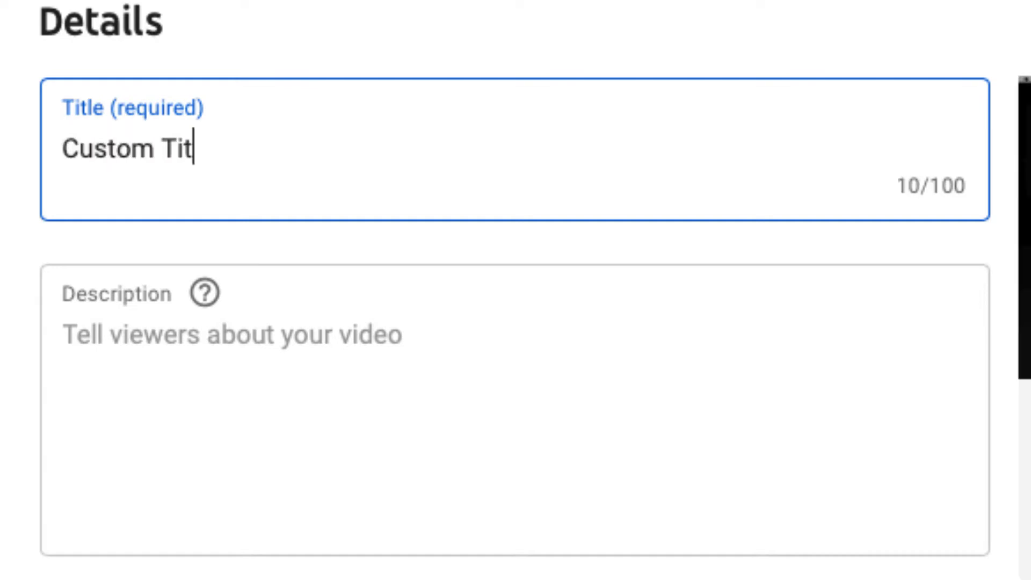
{"action": "type", "text": "le for Test Video"}
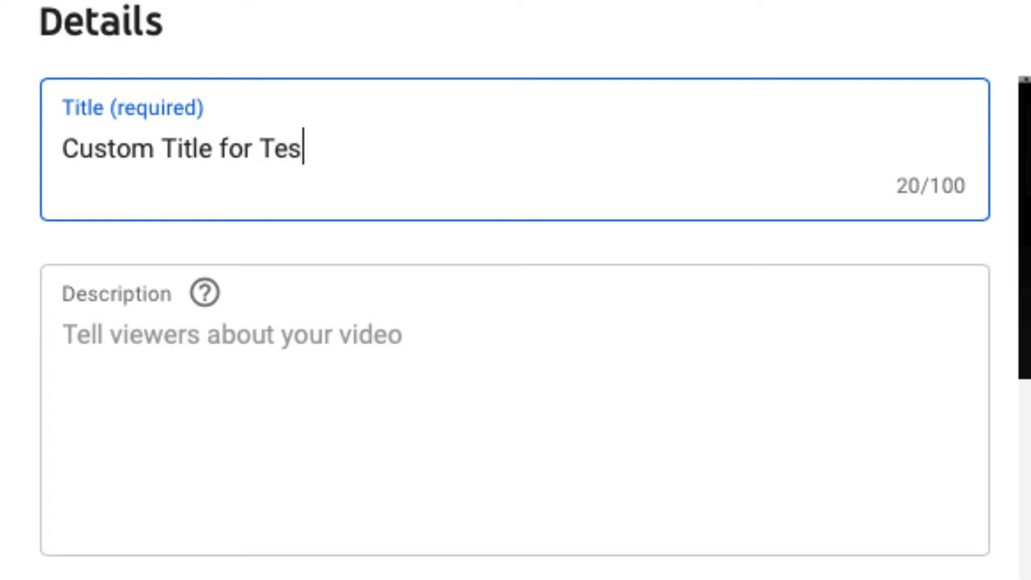
{"action": "type", "text": "eo Here"}
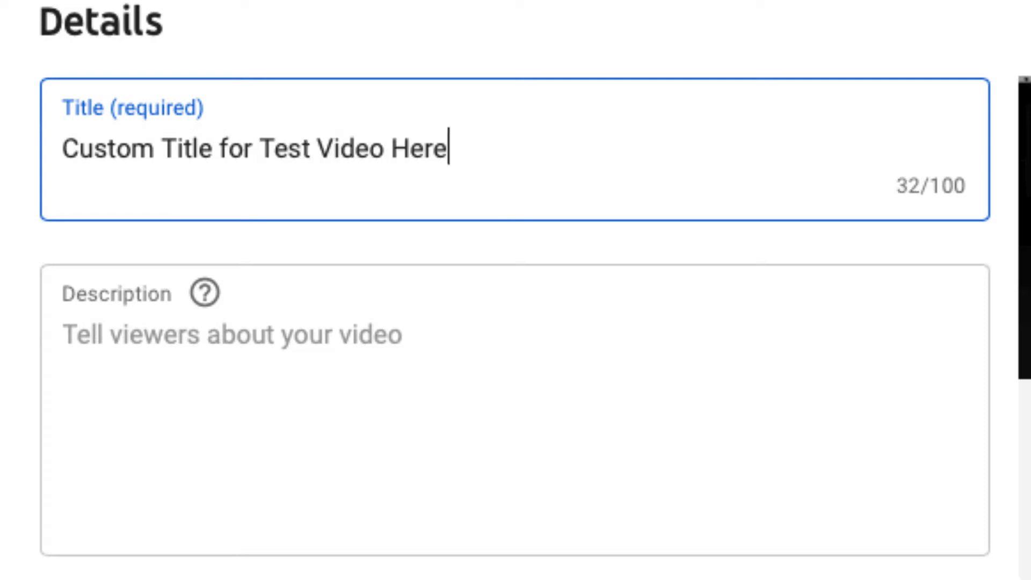
Enter "This is just a test video that shows how this works." as the video description.
{"action": "left_click", "coordinate": [202, 324]}
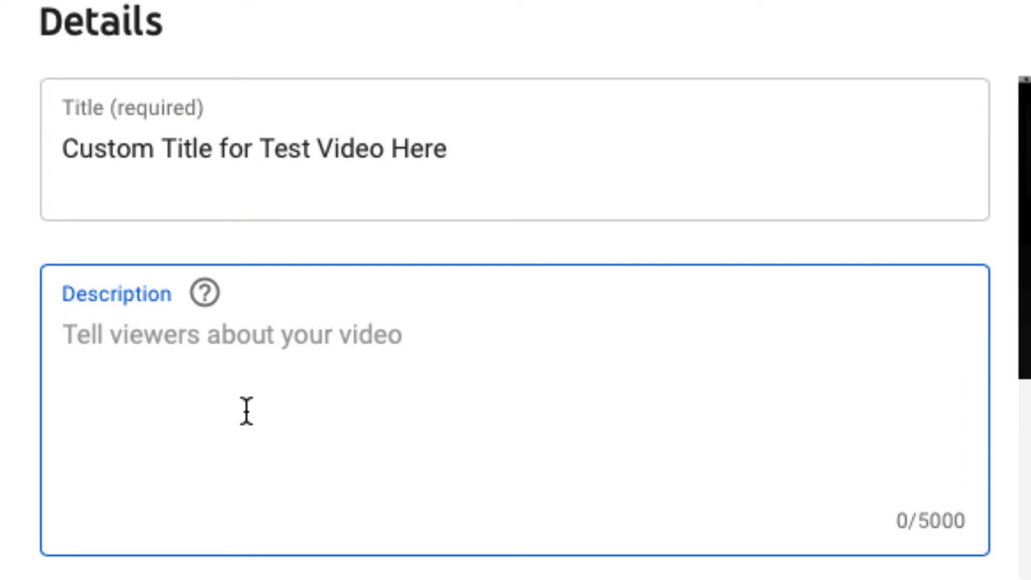
{"action": "type", "text": "This is just a t"}
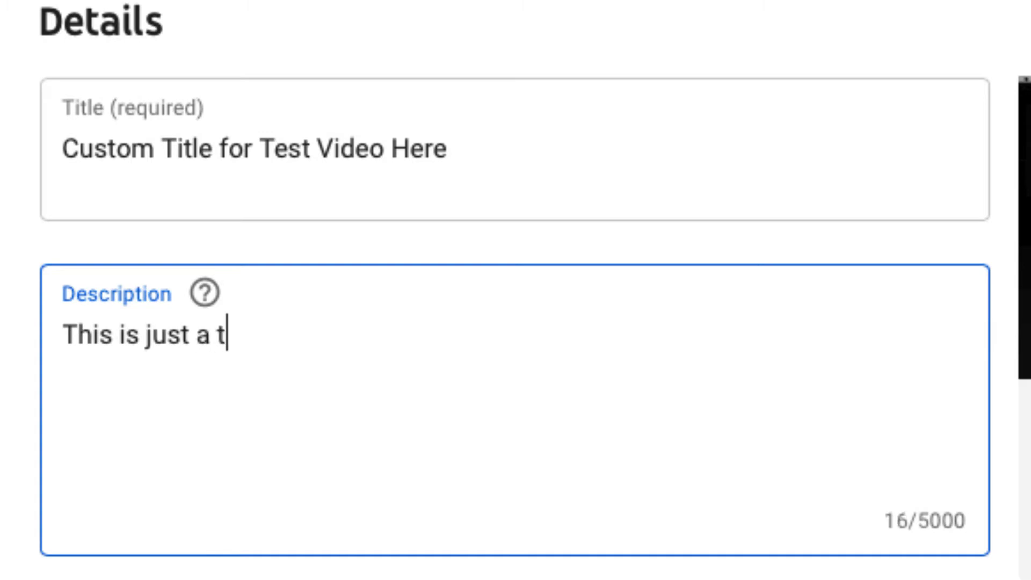
{"action": "type", "text": "est video "}
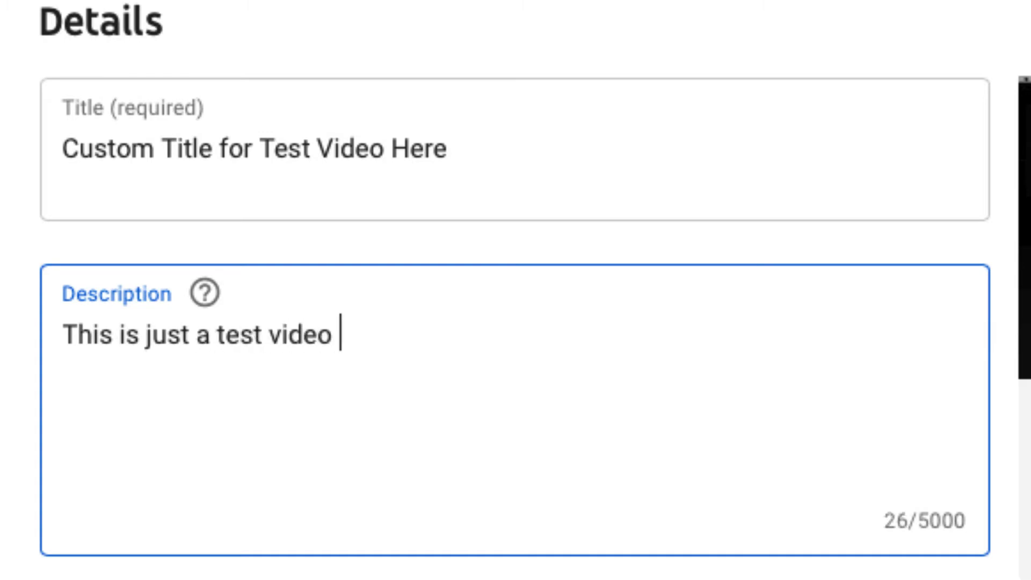
{"action": "type", "text": "that shows how this works."}
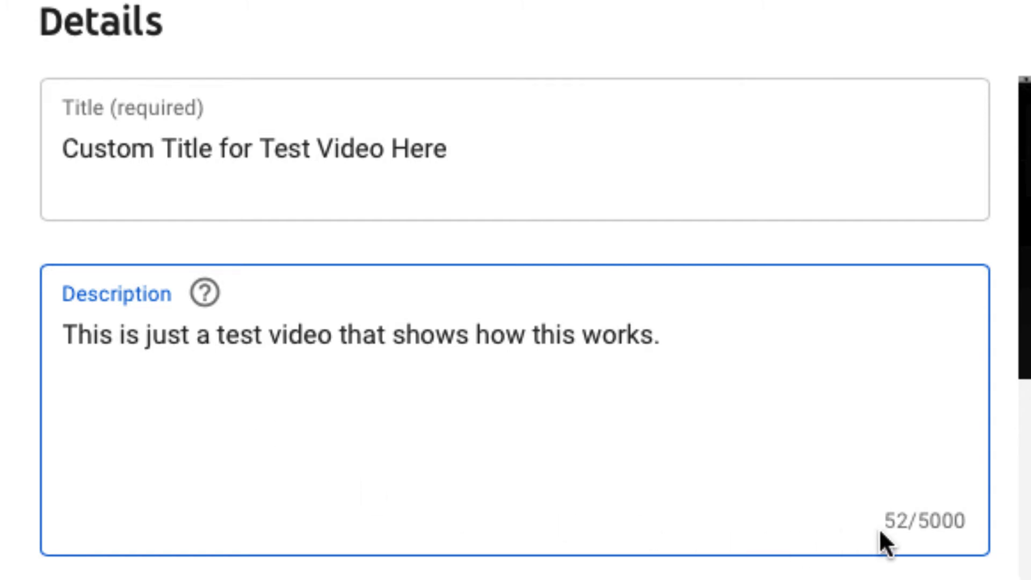
Choose the first of the three automatically generated thumbnails for the video.
{"action": "scroll", "coordinate": [717, 478], "scroll_direction": "down", "scroll_amount": 5}
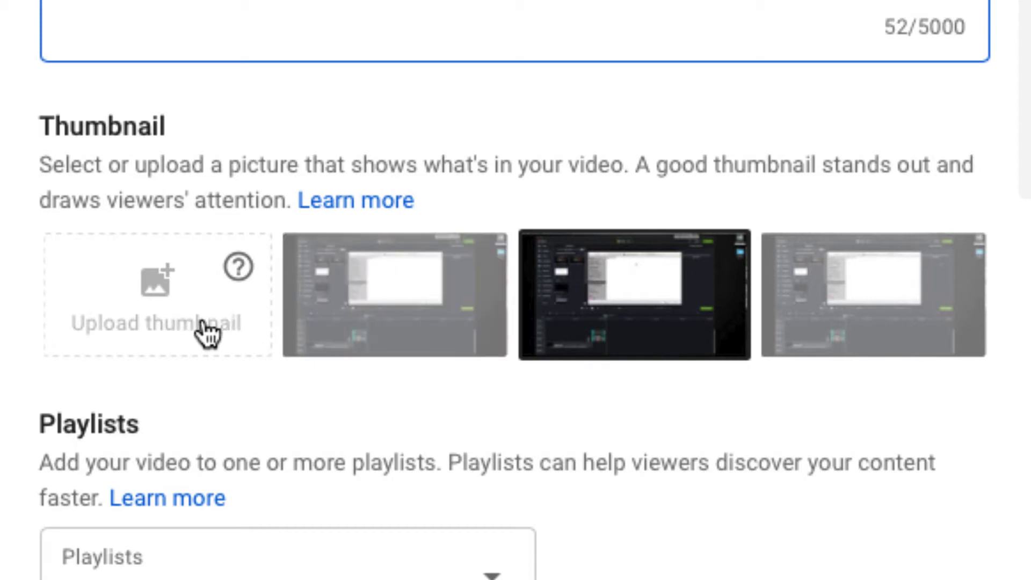
{"action": "left_click", "coordinate": [882, 311]}
{"action": "left_click", "coordinate": [399, 257]}
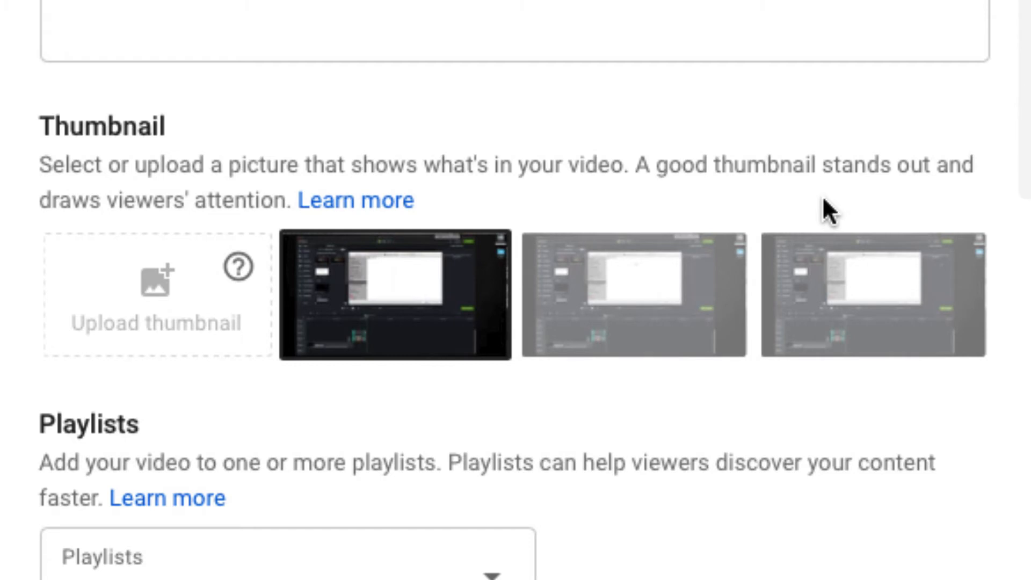
Check which playlists are available for the video without assigning one.
{"action": "scroll", "coordinate": [828, 215], "scroll_direction": "down", "scroll_amount": 7}
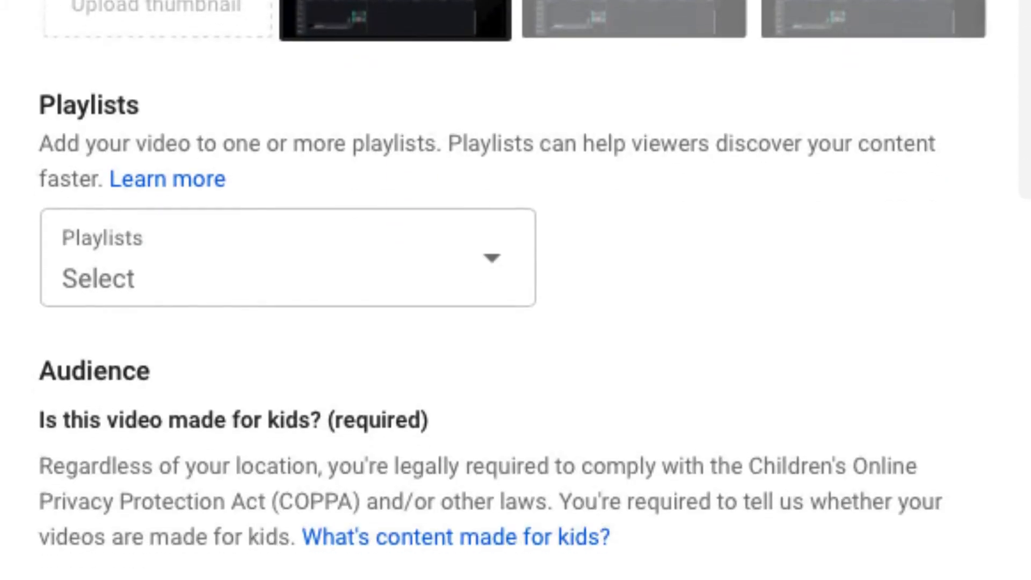
{"action": "left_click", "coordinate": [504, 189]}
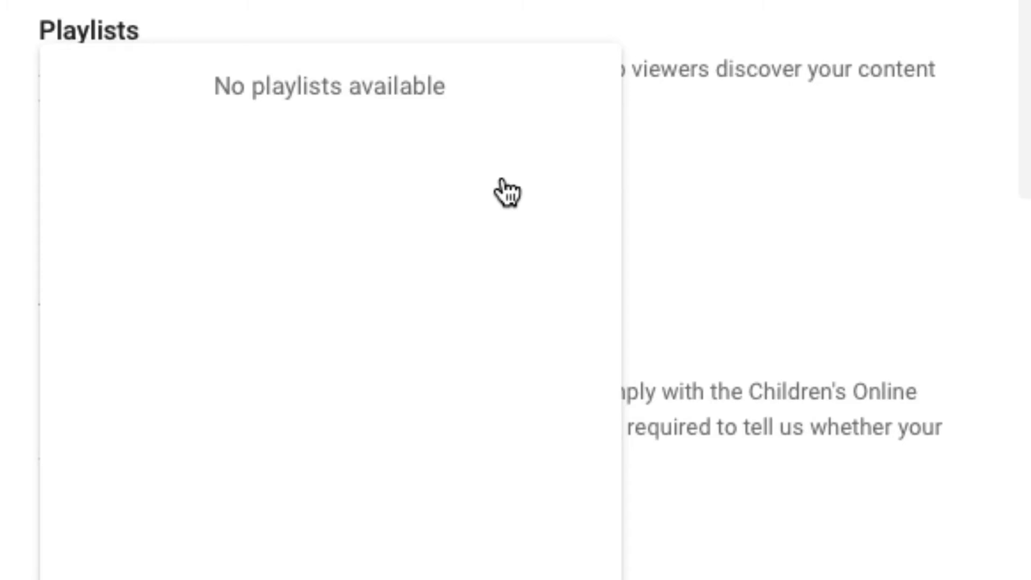
{"action": "left_click", "coordinate": [862, 271]}
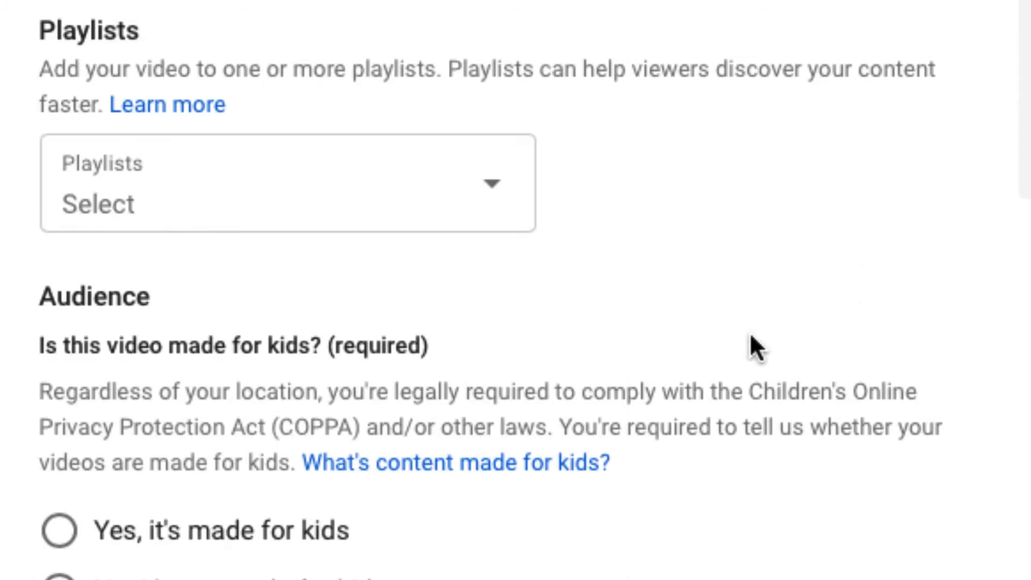
Declare in the audience settings that the video is made for kids.
{"action": "scroll", "coordinate": [699, 370], "scroll_direction": "down", "scroll_amount": 5}
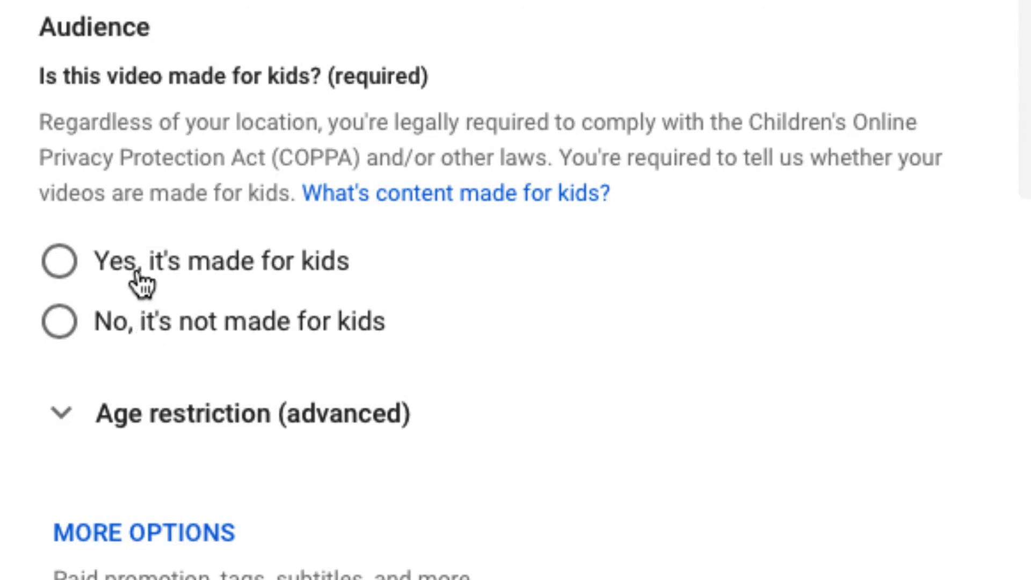
{"action": "left_click", "coordinate": [72, 276]}
Expand the additional video options and review the paid promotion, tags, language, recording date, license, category and comment settings.
{"action": "scroll", "coordinate": [658, 400], "scroll_direction": "down", "scroll_amount": 3}
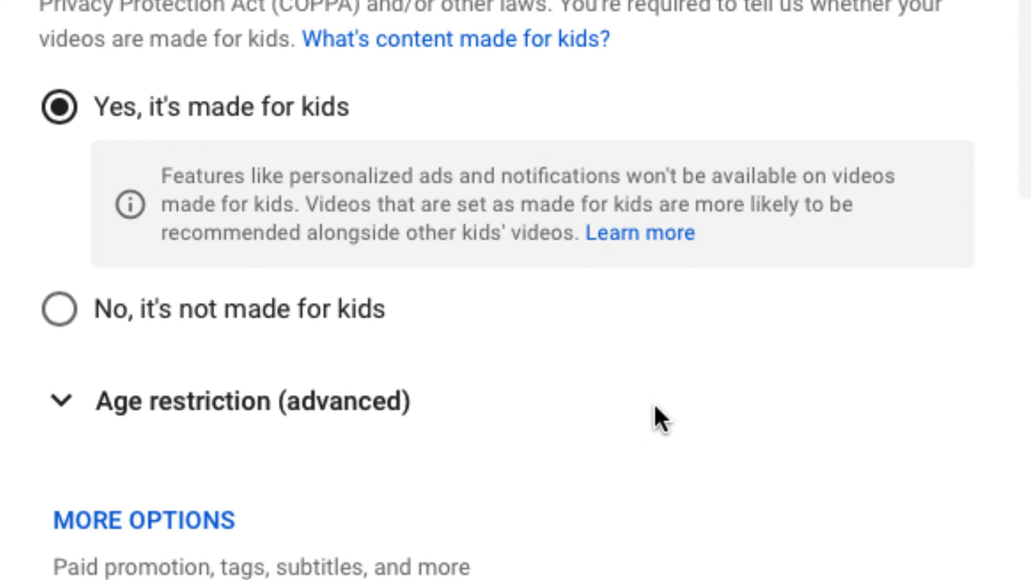
{"action": "left_click", "coordinate": [204, 531]}
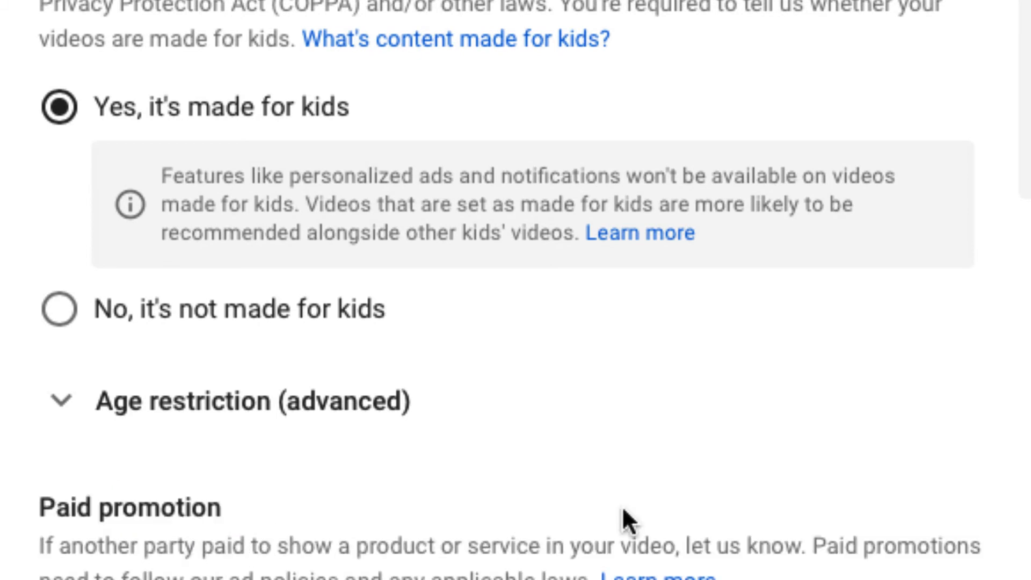
{"action": "scroll", "coordinate": [695, 518], "scroll_direction": "down", "scroll_amount": 5}
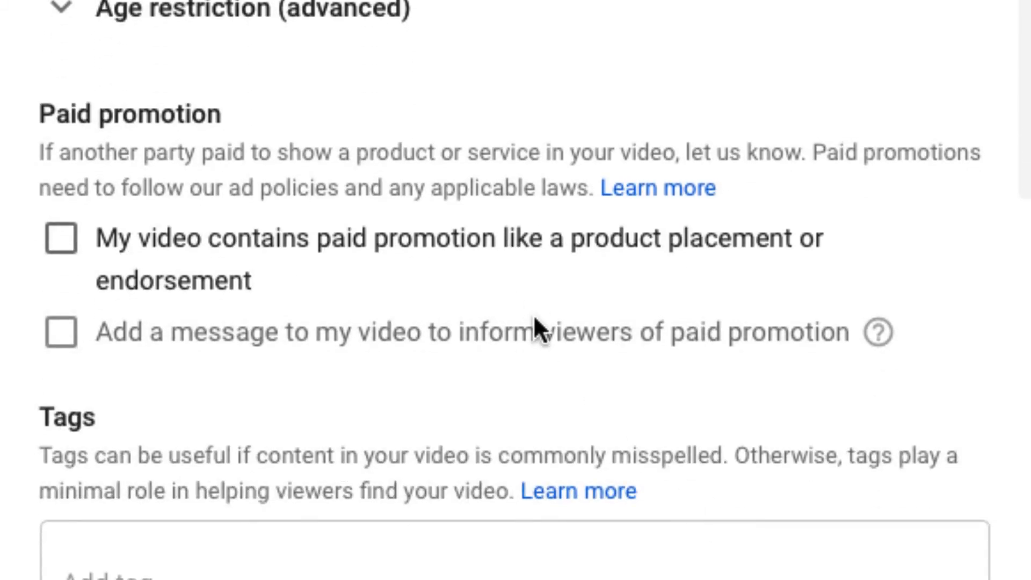
{"action": "scroll", "coordinate": [535, 330], "scroll_direction": "down", "scroll_amount": 4}
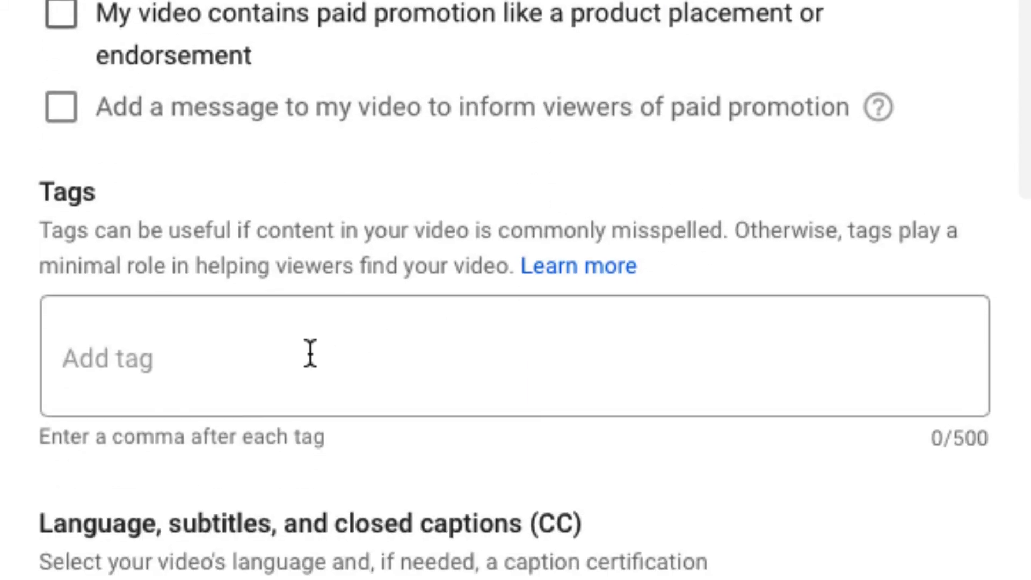
{"action": "scroll", "coordinate": [311, 354], "scroll_direction": "down", "scroll_amount": 6}
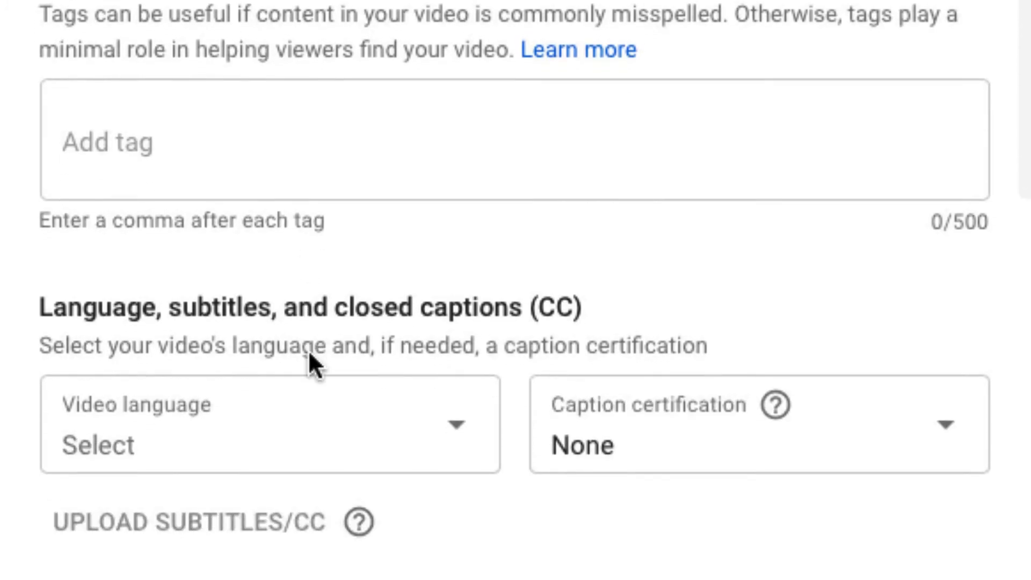
{"action": "scroll", "coordinate": [314, 366], "scroll_direction": "down", "scroll_amount": 5}
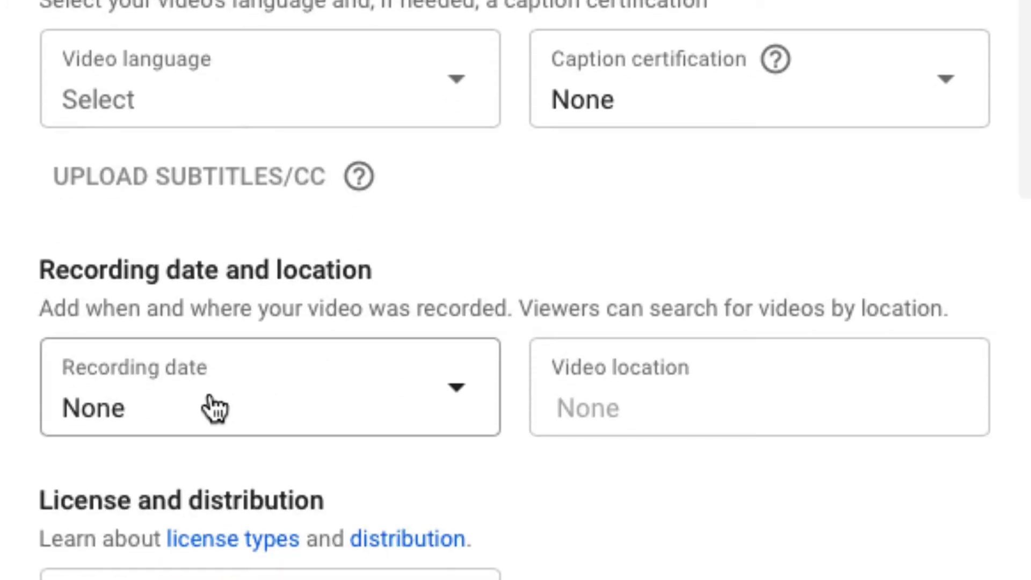
{"action": "scroll", "coordinate": [346, 424], "scroll_direction": "down", "scroll_amount": 4}
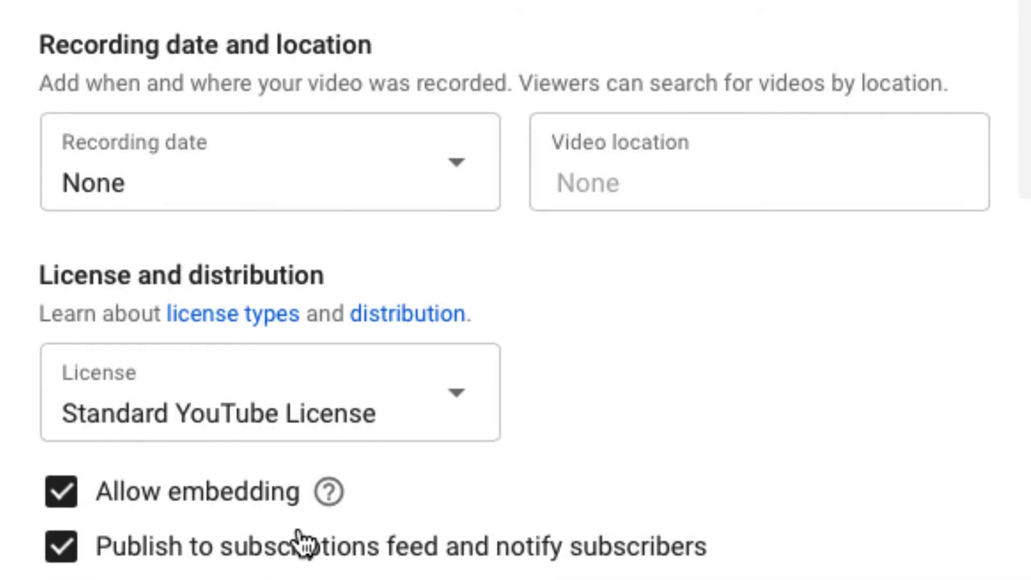
{"action": "scroll", "coordinate": [301, 532], "scroll_direction": "down", "scroll_amount": 9}
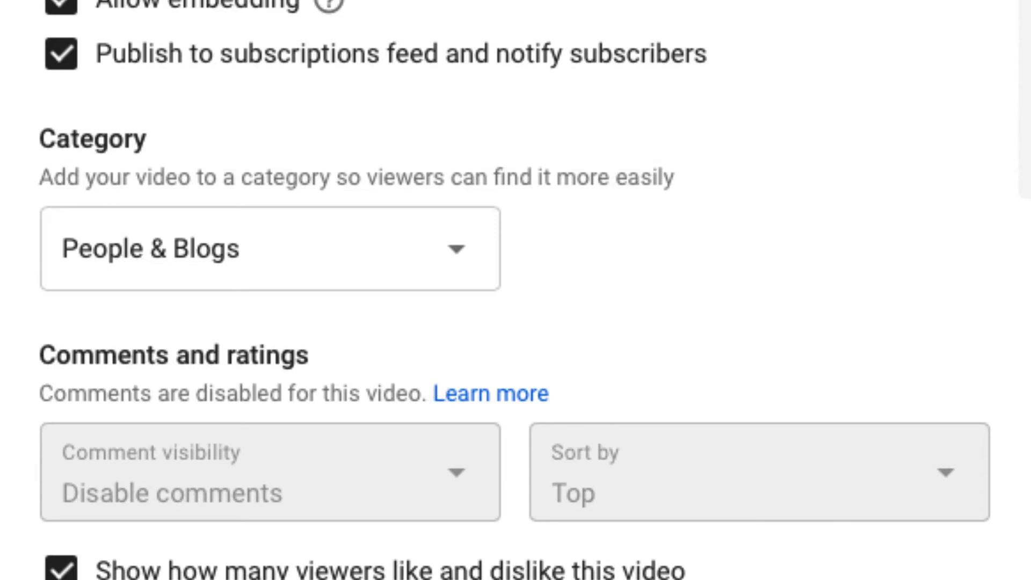
Review the title, description, thumbnail, playlist and audience details again and expand the advanced age restriction settings.
{"action": "scroll", "coordinate": [924, 458], "scroll_direction": "up", "scroll_amount": 15}
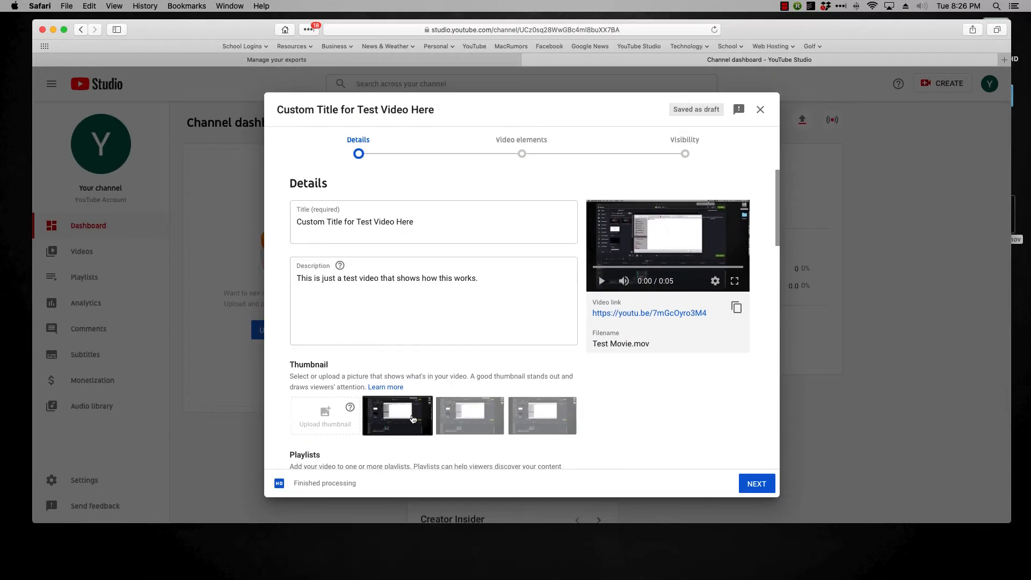
{"action": "scroll", "coordinate": [413, 419], "scroll_direction": "down", "scroll_amount": 3}
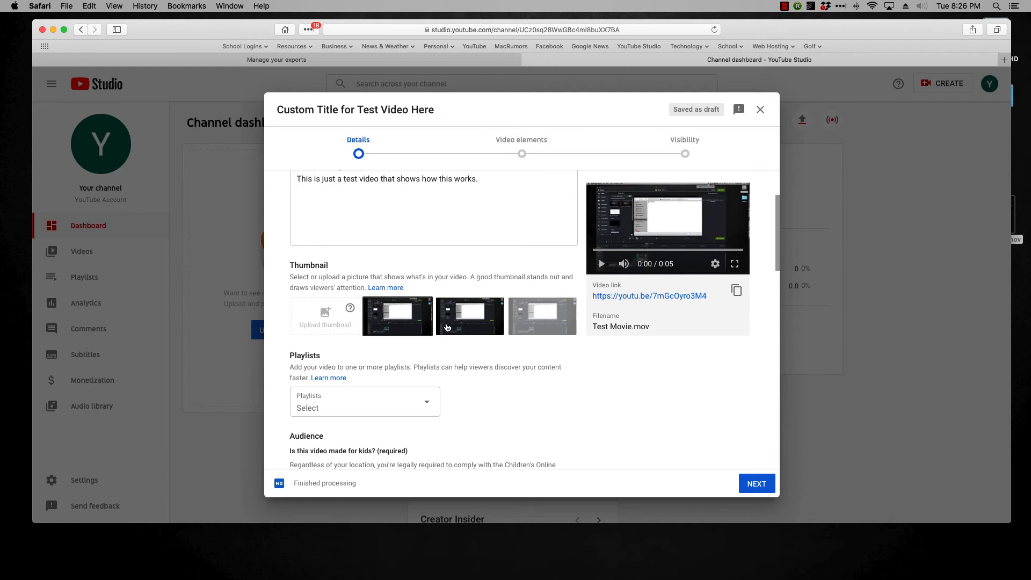
{"action": "scroll", "coordinate": [435, 371], "scroll_direction": "down", "scroll_amount": 2}
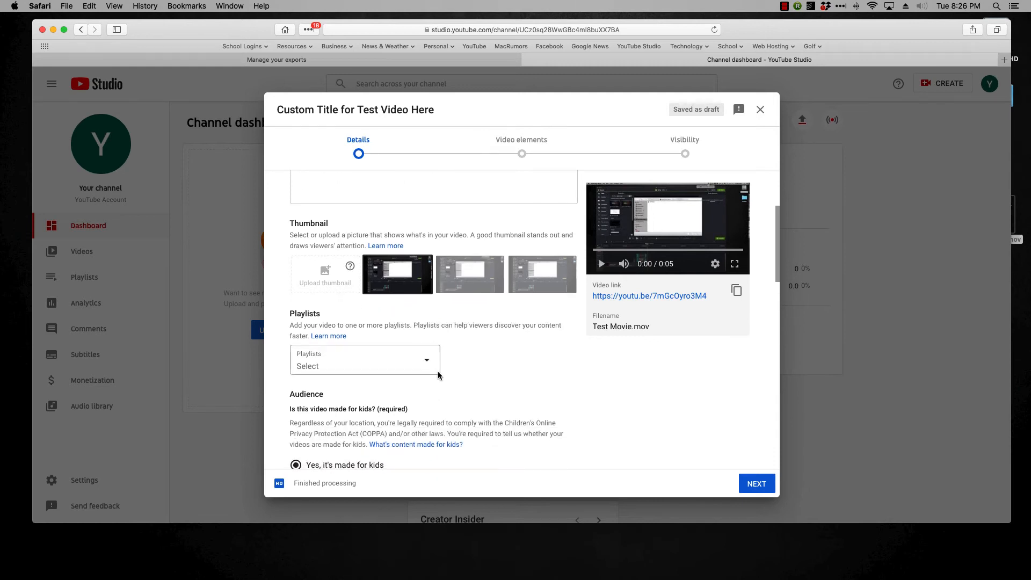
{"action": "scroll", "coordinate": [424, 360], "scroll_direction": "down", "scroll_amount": 5}
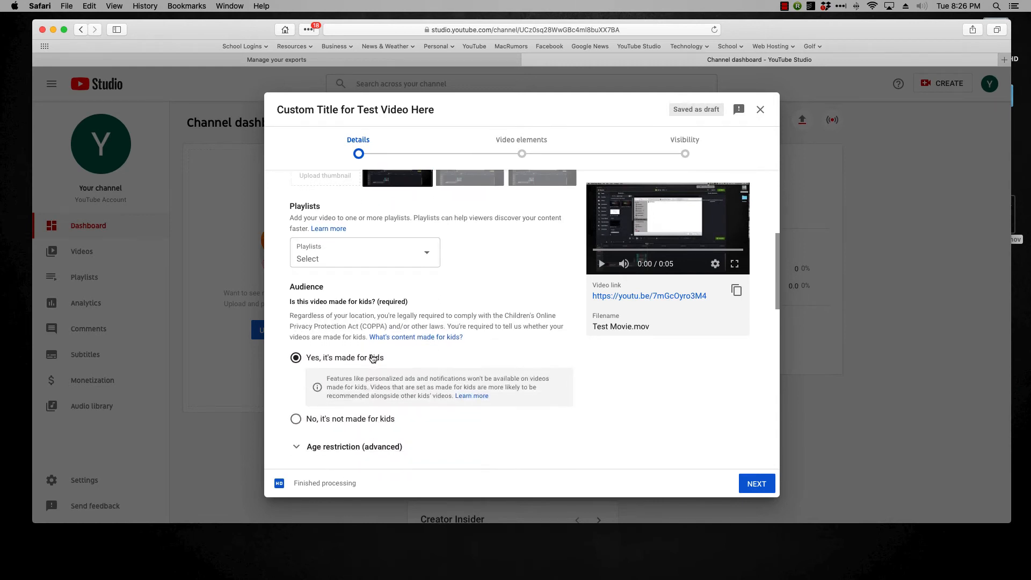
{"action": "scroll", "coordinate": [374, 358], "scroll_direction": "down", "scroll_amount": 6}
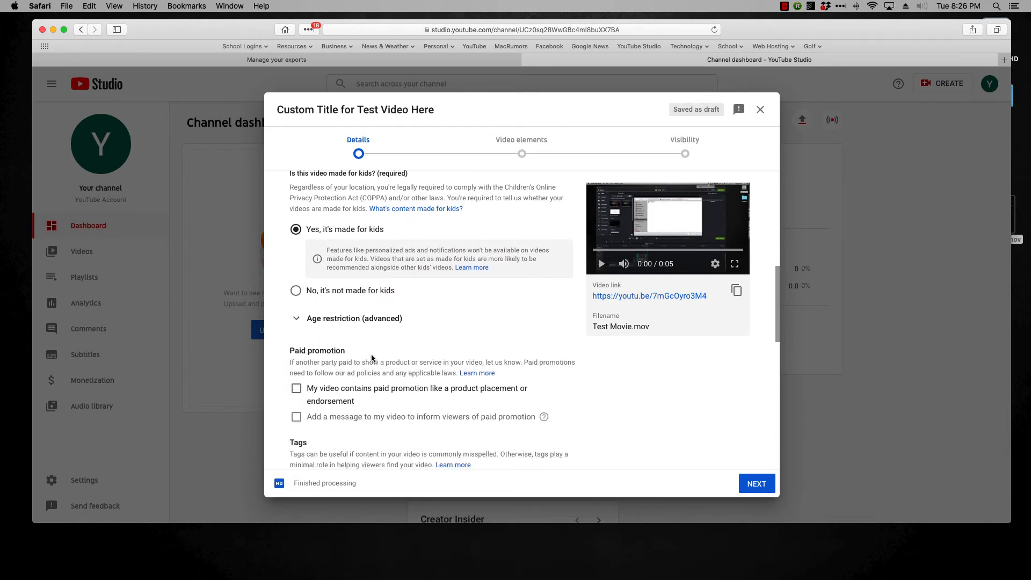
{"action": "left_click", "coordinate": [352, 319]}
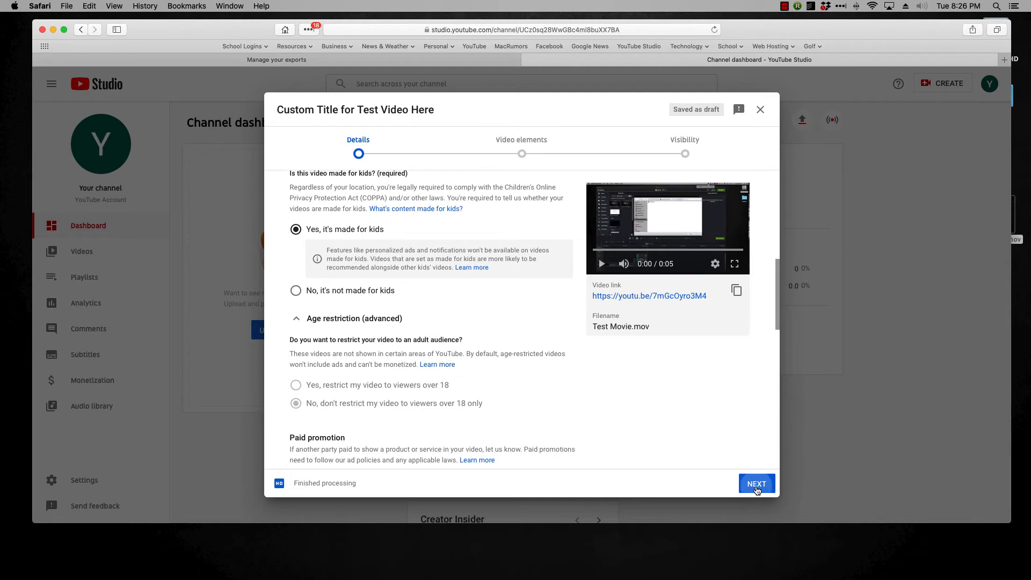
Proceed past the video elements without adding any and set the video's visibility to Public.
{"action": "left_click", "coordinate": [756, 488]}
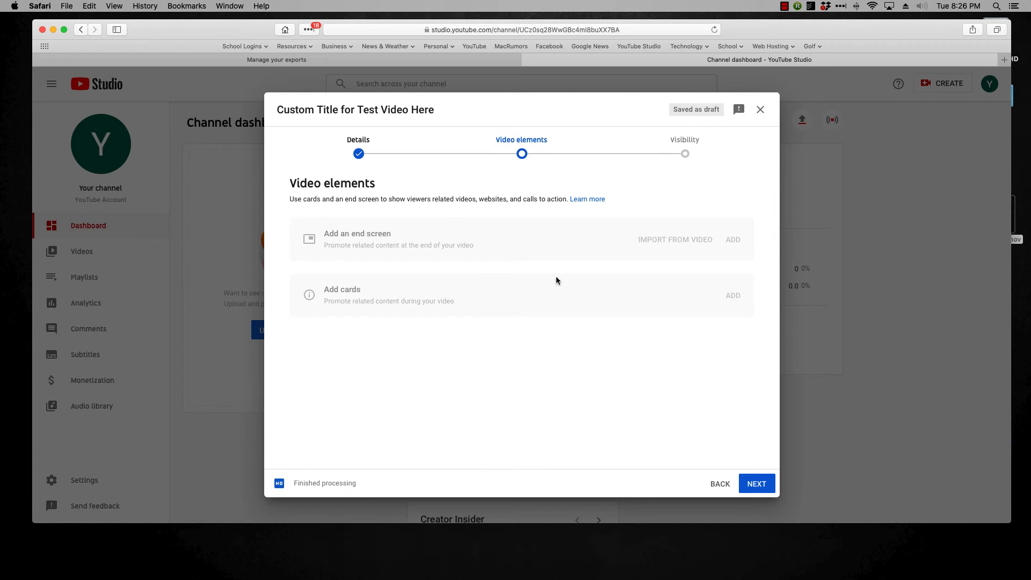
{"action": "left_click", "coordinate": [757, 485]}
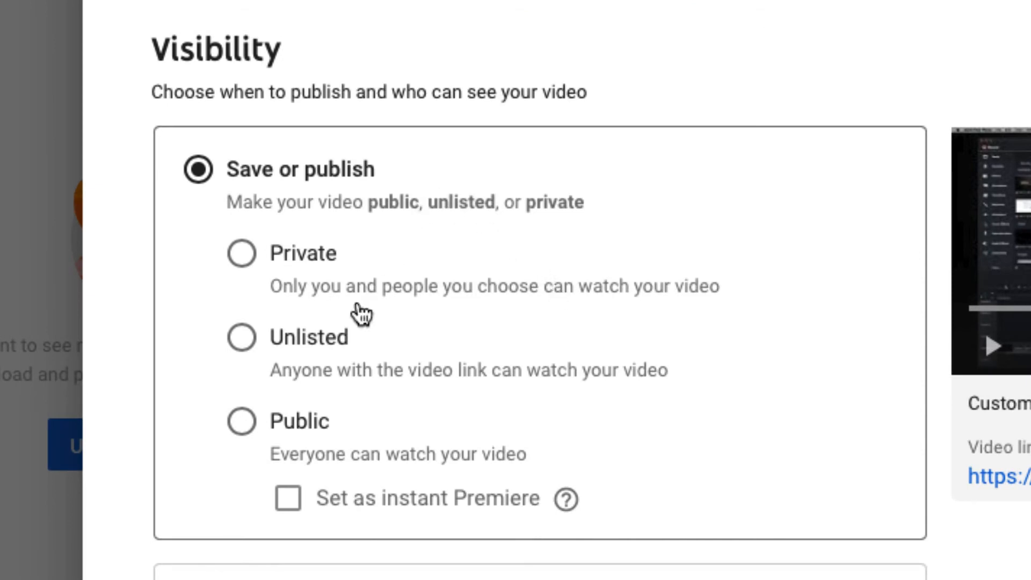
{"action": "left_click", "coordinate": [260, 430]}
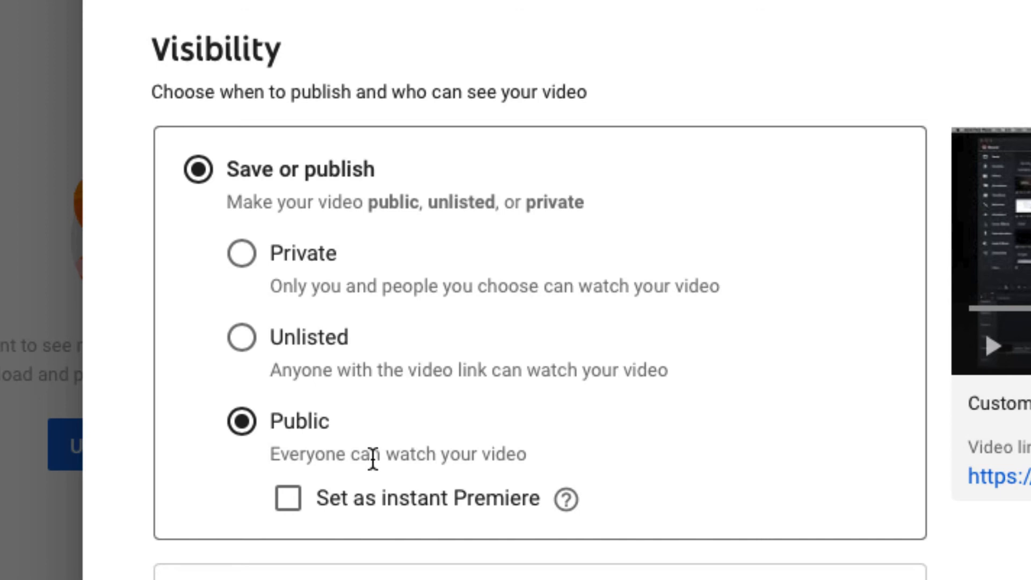
Try the option to schedule the video's release and return to Save or publish.
{"action": "scroll", "coordinate": [430, 521], "scroll_direction": "down", "scroll_amount": 4}
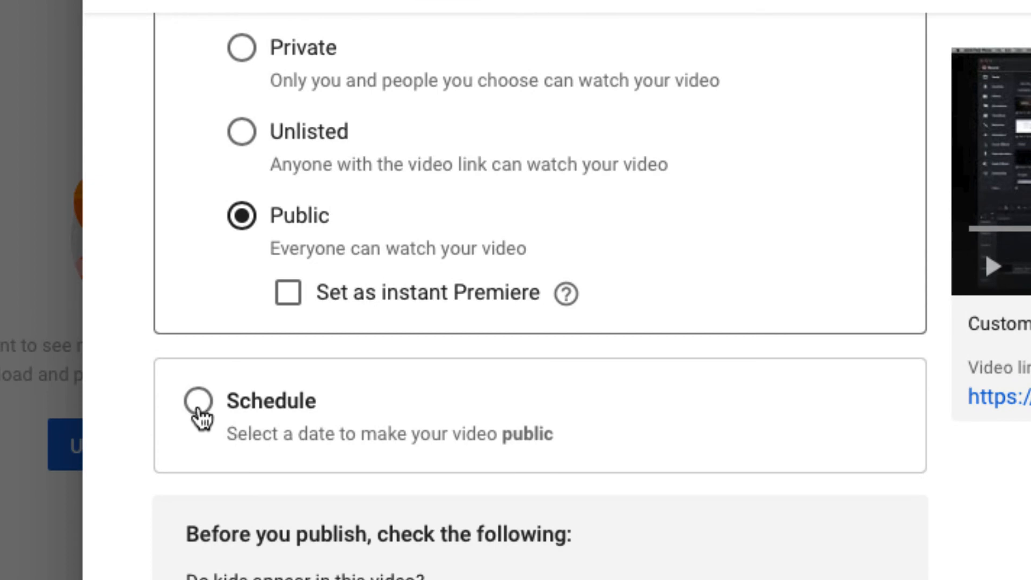
{"action": "left_click", "coordinate": [199, 402]}
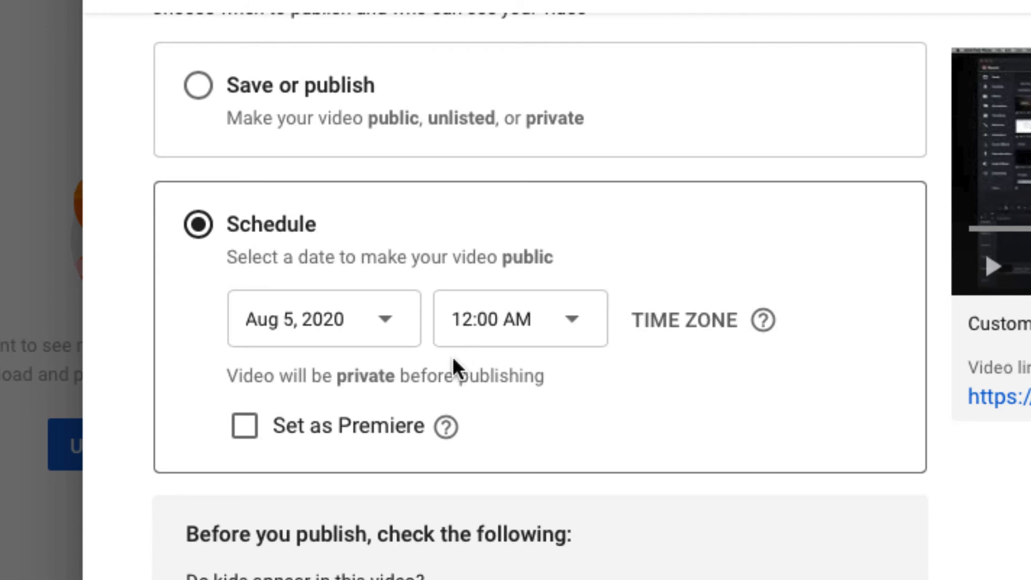
{"action": "scroll", "coordinate": [566, 467], "scroll_direction": "down", "scroll_amount": 1}
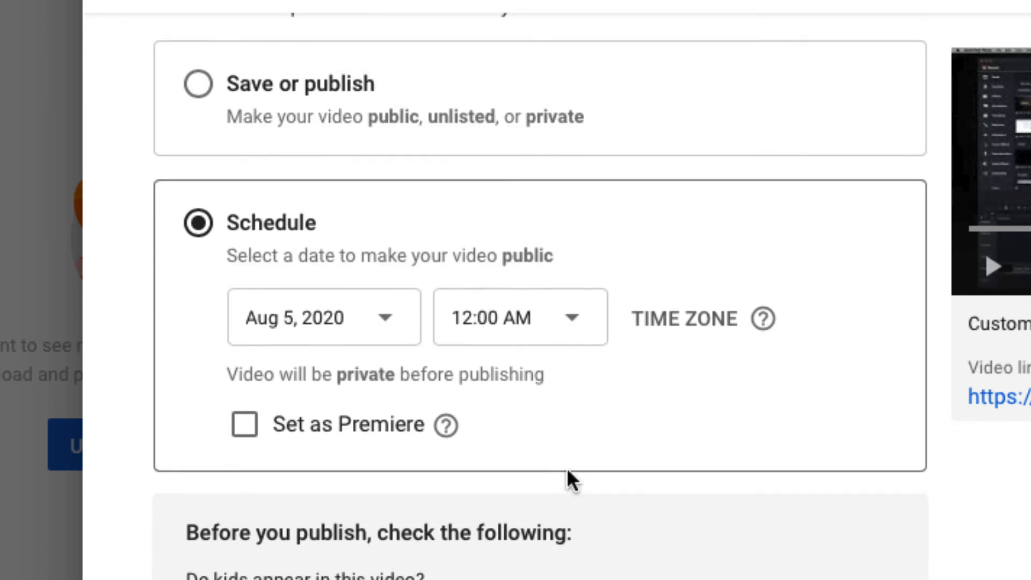
{"action": "scroll", "coordinate": [414, 172], "scroll_direction": "up", "scroll_amount": 2}
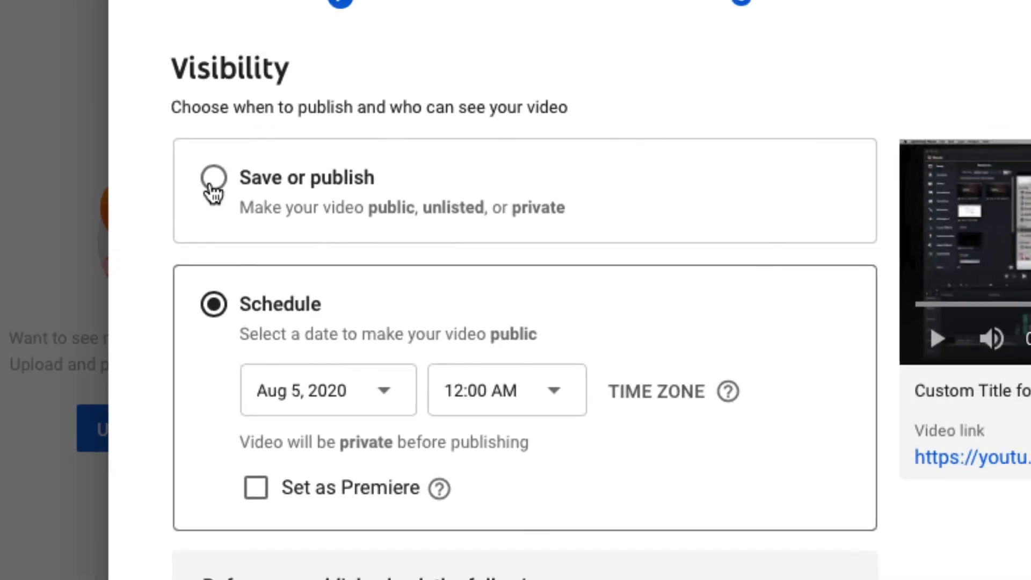
{"action": "left_click", "coordinate": [211, 186]}
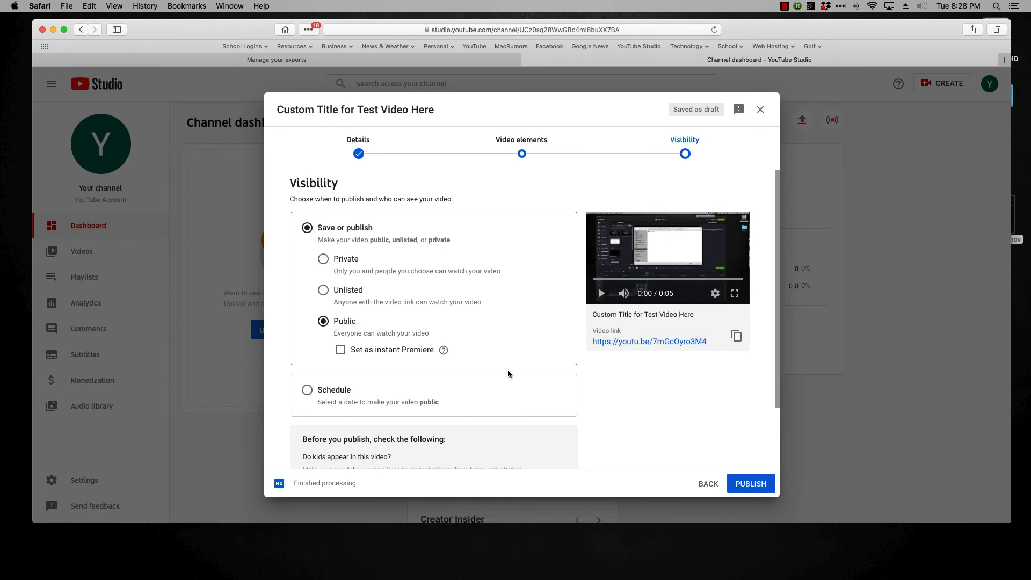
Publish the test video and dismiss the sharing dialog.
{"action": "scroll", "coordinate": [554, 408], "scroll_direction": "down", "scroll_amount": 2}
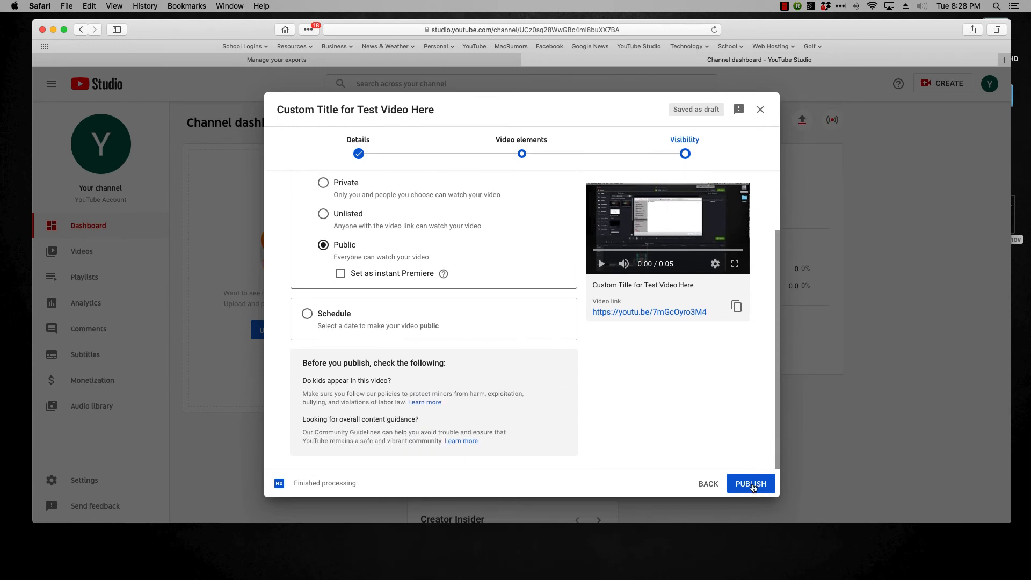
{"action": "left_click", "coordinate": [753, 487]}
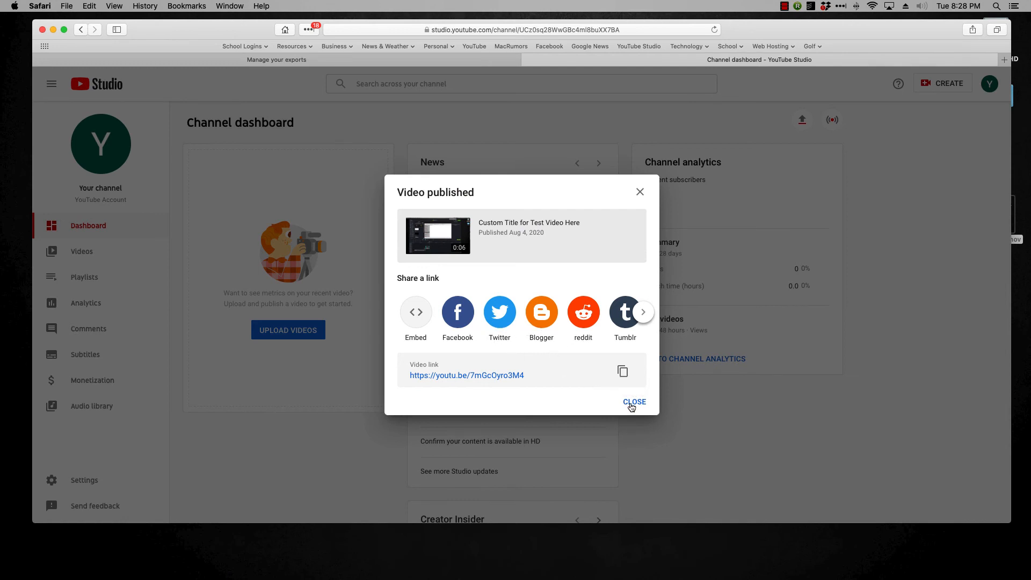
{"action": "left_click", "coordinate": [632, 404]}
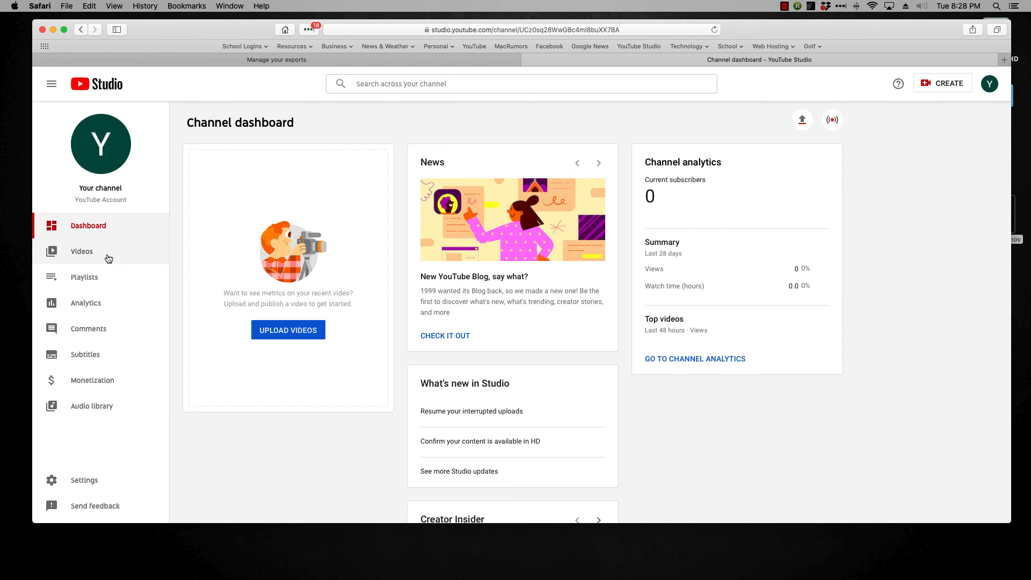
Open the list of the channel's uploaded videos and dismiss the introductory tip.
{"action": "left_click", "coordinate": [86, 253]}
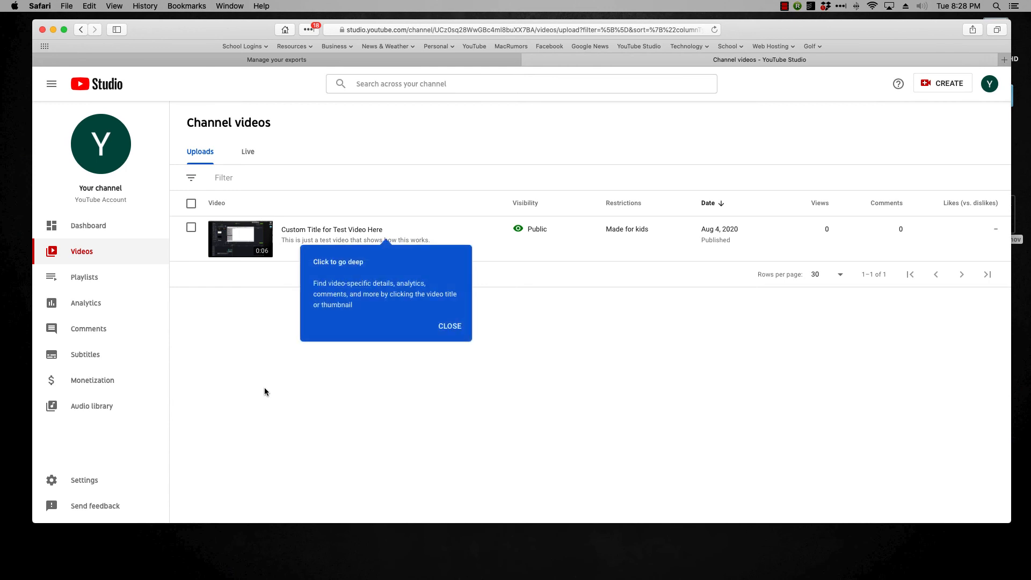
{"action": "left_click", "coordinate": [449, 325]}
Examine the test video's visibility choices, its likes and dislikes, and the additional actions available for it.
{"action": "mouse_move", "coordinate": [525, 242]}
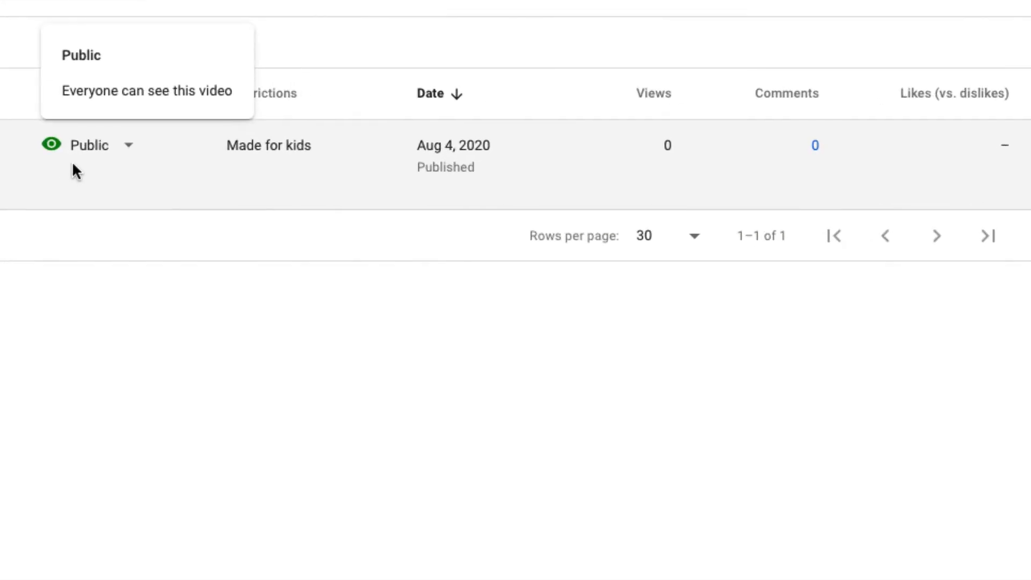
{"action": "left_click", "coordinate": [129, 154]}
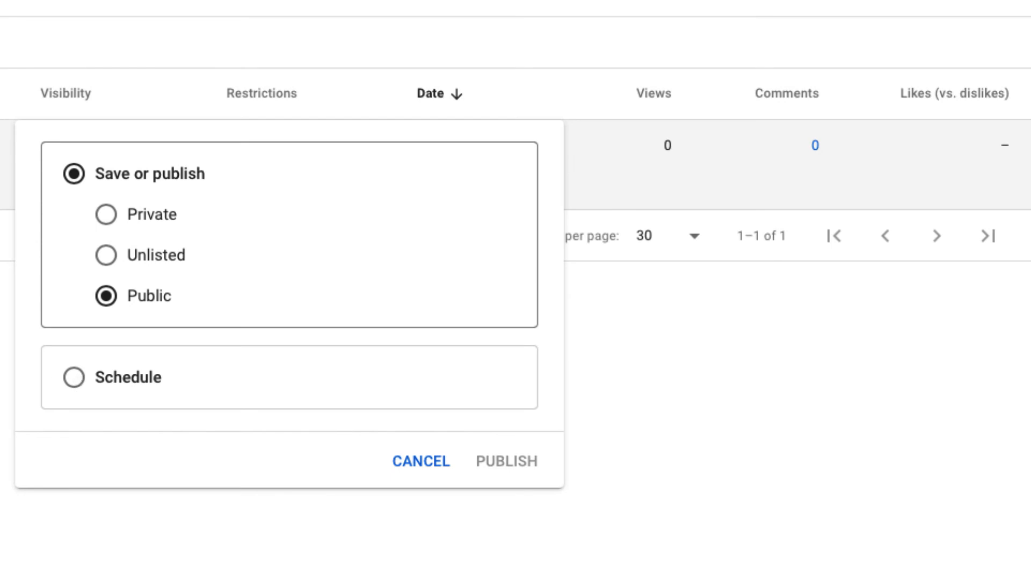
{"action": "key", "text": "Escape"}
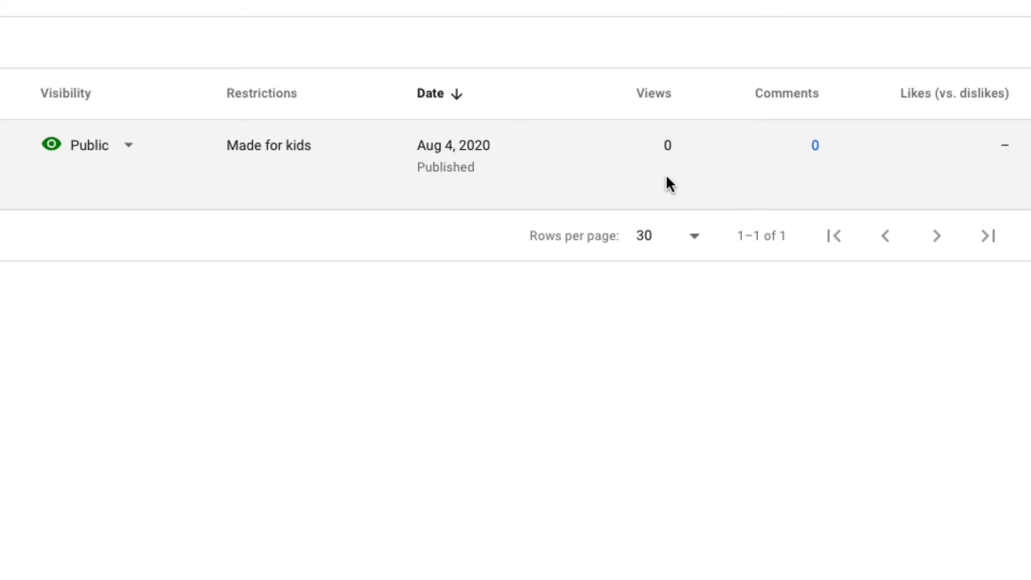
{"action": "mouse_move", "coordinate": [944, 163]}
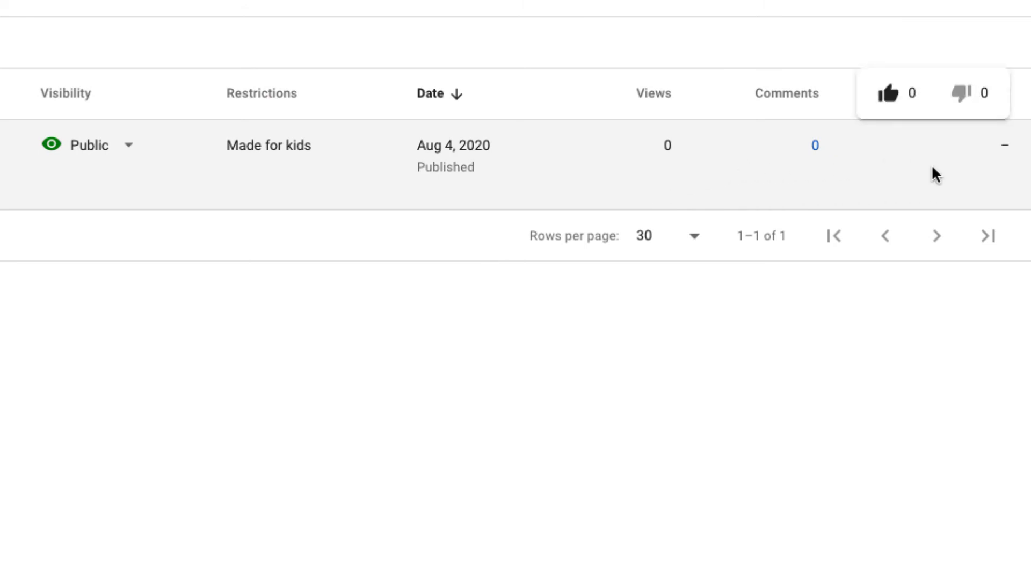
{"action": "scroll", "coordinate": [698, 221], "scroll_direction": "left", "scroll_amount": 10}
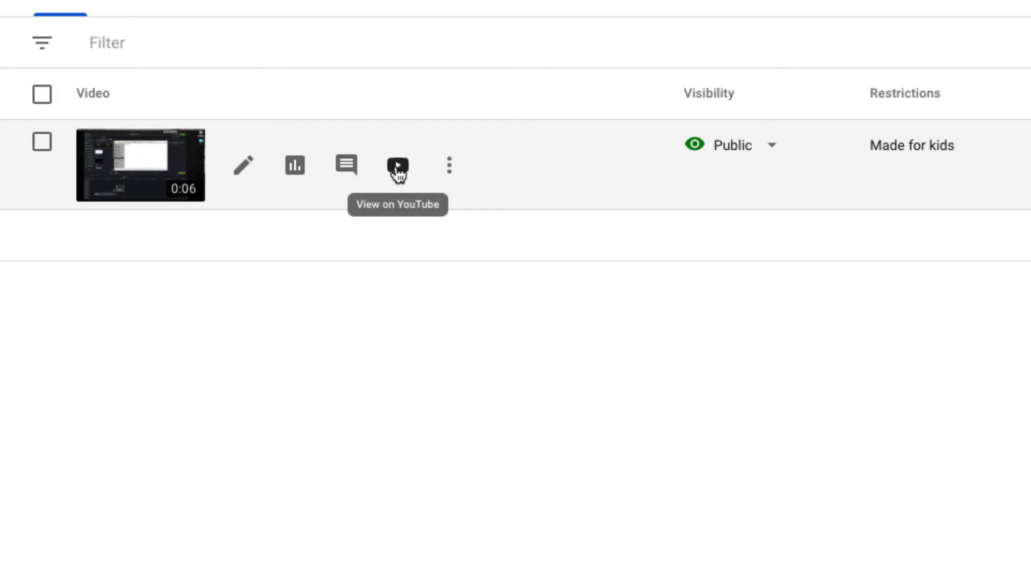
{"action": "left_click", "coordinate": [450, 168]}
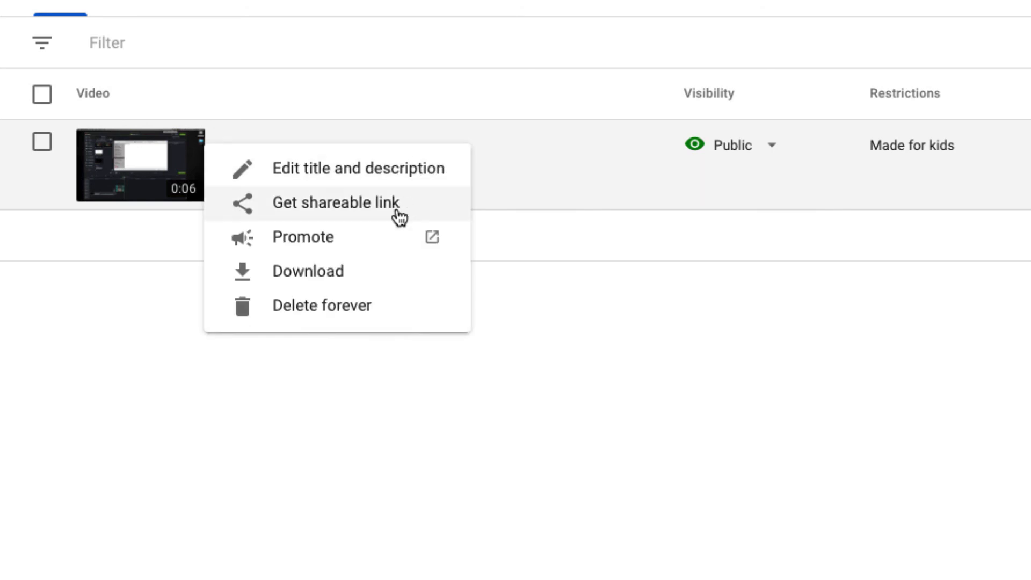
{"action": "left_click", "coordinate": [363, 353]}
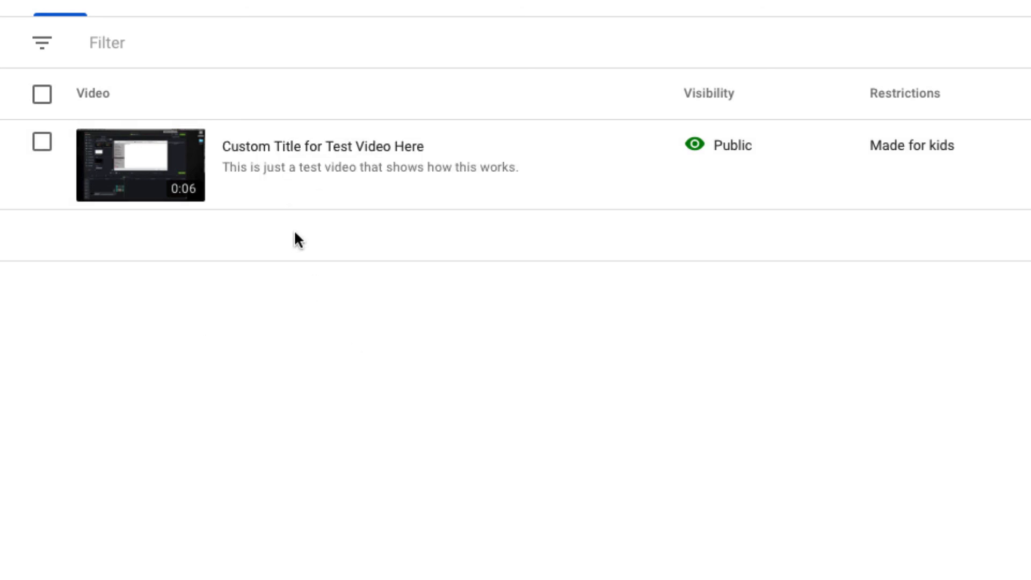
Open the details page of the published test video for editing.
{"action": "mouse_move", "coordinate": [269, 167]}
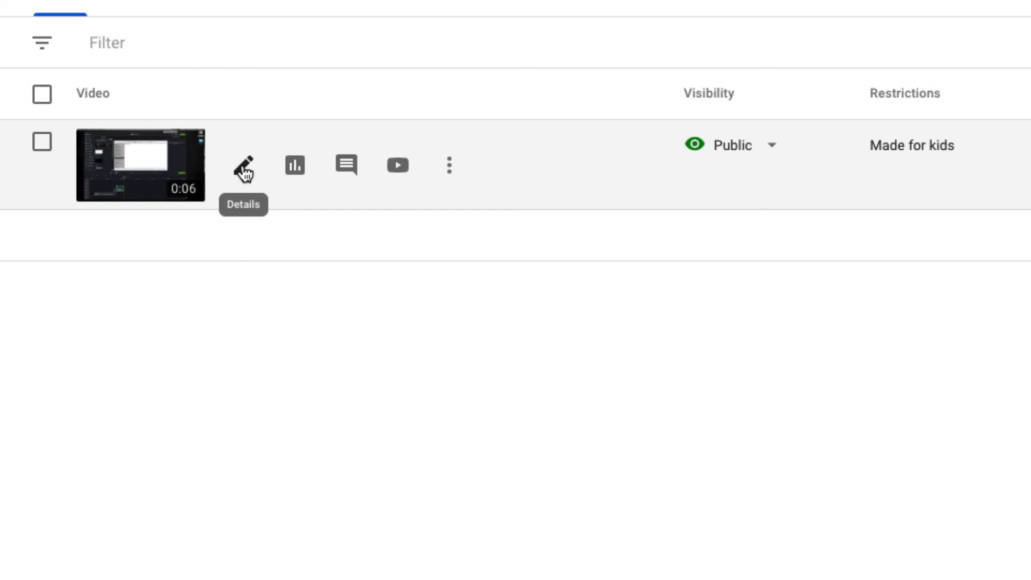
{"action": "left_click", "coordinate": [243, 170]}
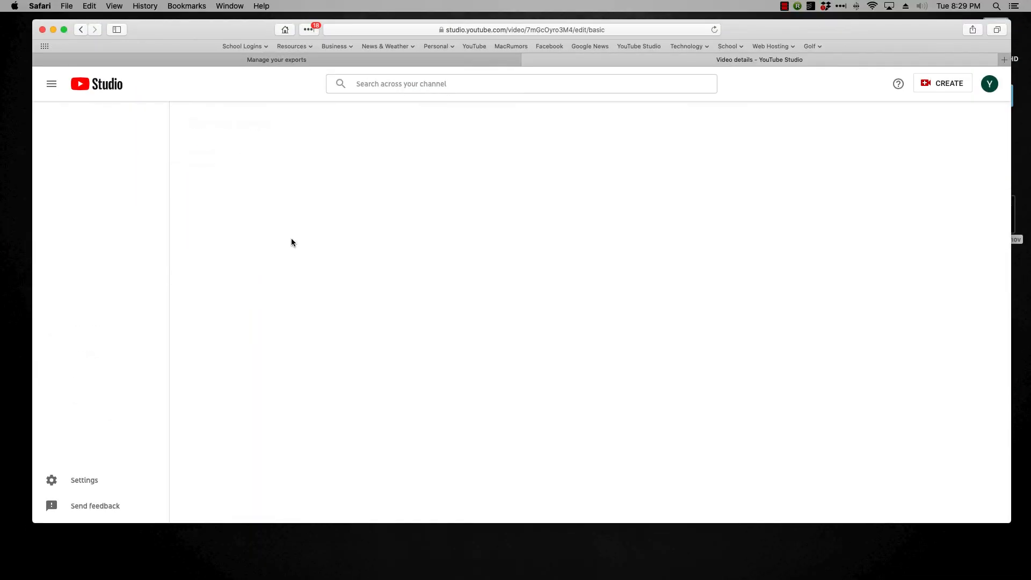
Dismiss the introductory tip and review the test video's title, description, thumbnail, audience and tag settings.
{"action": "left_click", "coordinate": [330, 282]}
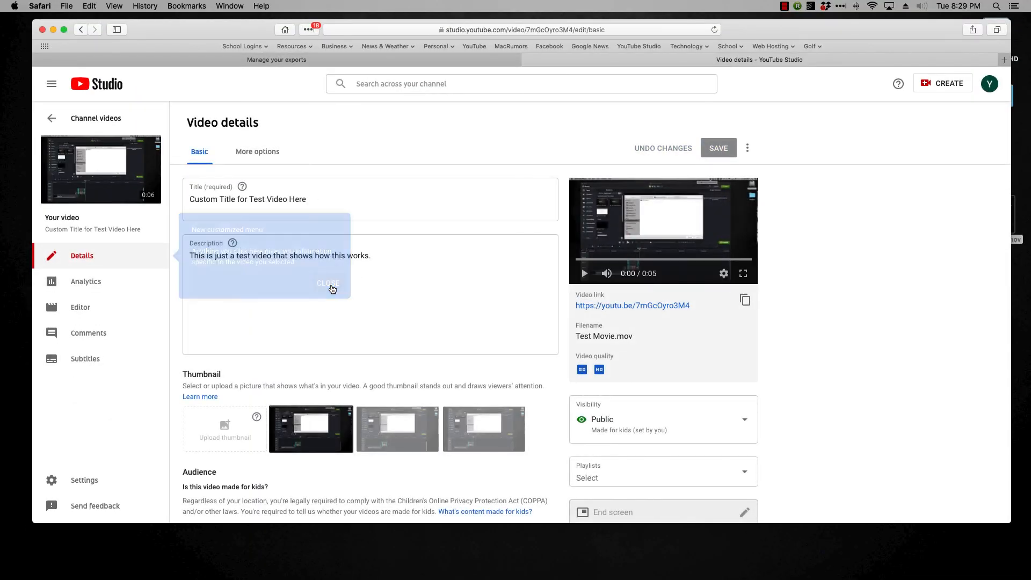
{"action": "scroll", "coordinate": [308, 260], "scroll_direction": "down", "scroll_amount": 3}
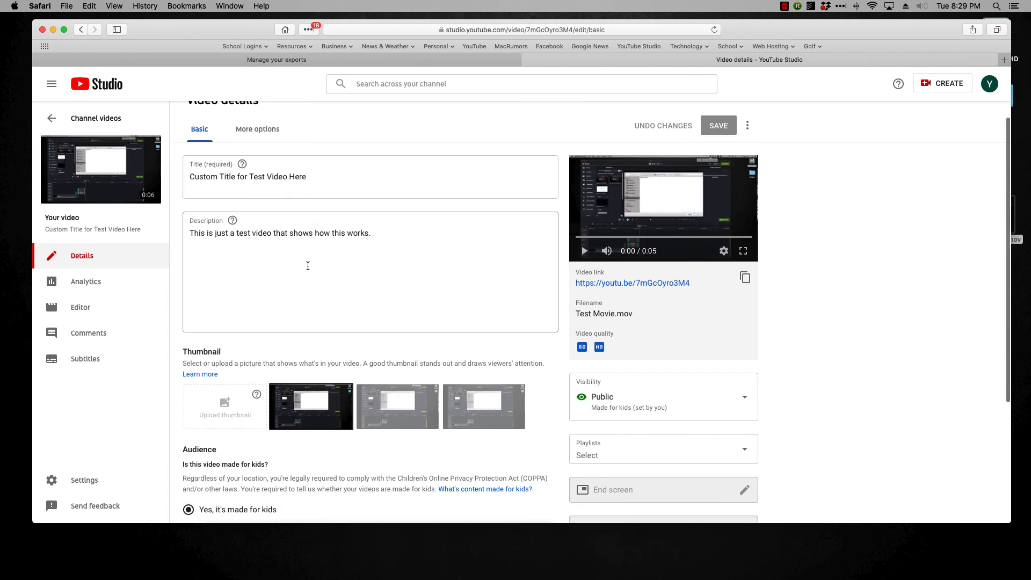
{"action": "scroll", "coordinate": [308, 265], "scroll_direction": "down", "scroll_amount": 5}
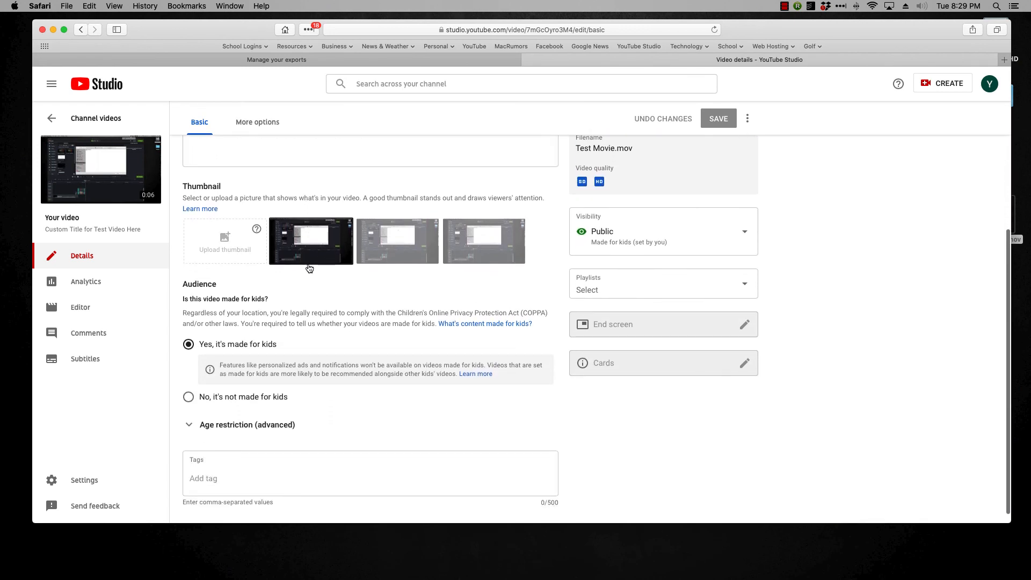
{"action": "scroll", "coordinate": [309, 266], "scroll_direction": "up", "scroll_amount": 6}
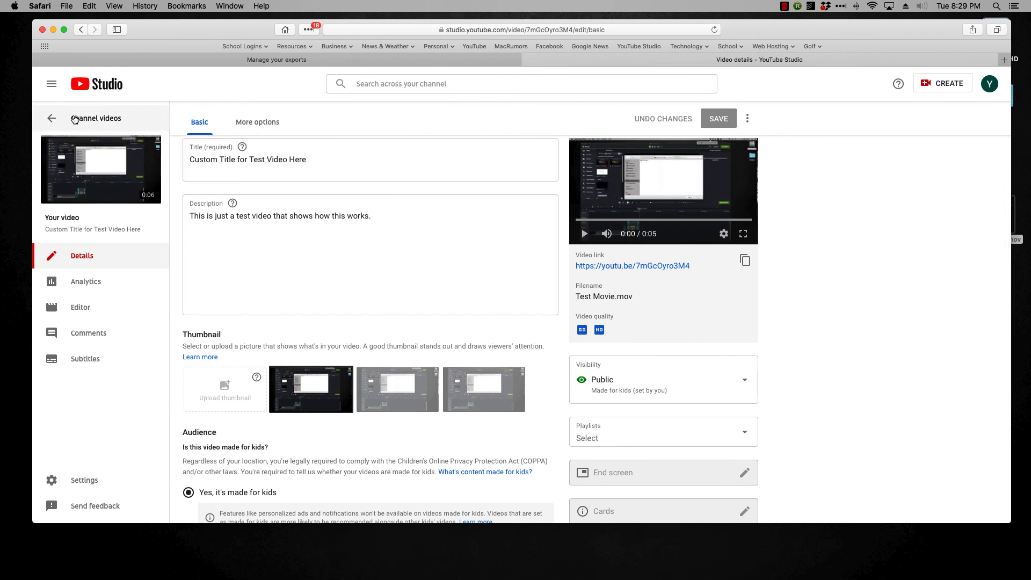
Return to the channel's video list and view the channel's playlists page before going back to the list.
{"action": "left_click", "coordinate": [52, 119]}
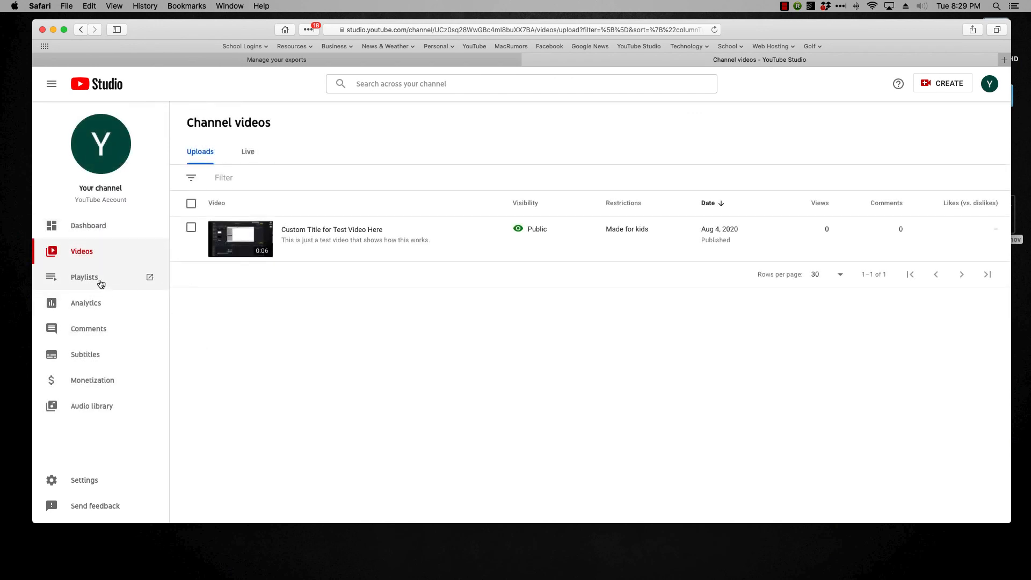
{"action": "left_click", "coordinate": [97, 283]}
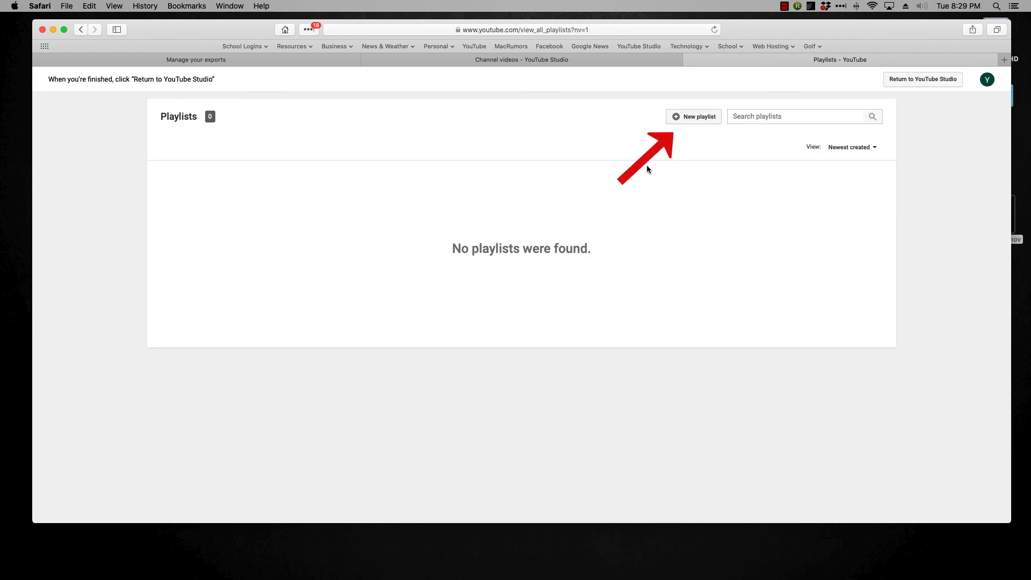
{"action": "left_click", "coordinate": [511, 61]}
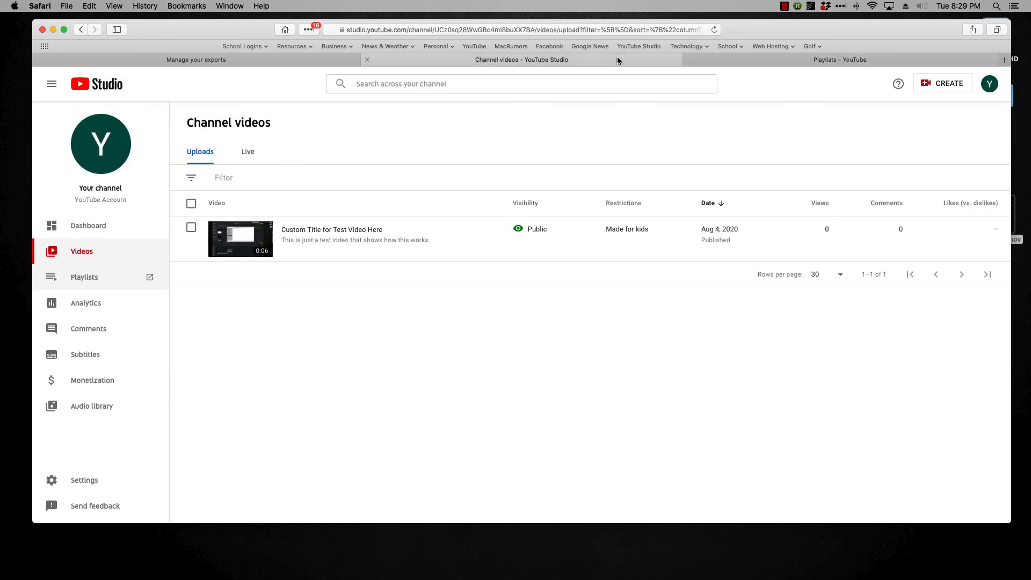
Open the channel dashboard and view its video upload dialog, closing it without choosing a file.
{"action": "left_click", "coordinate": [102, 226]}
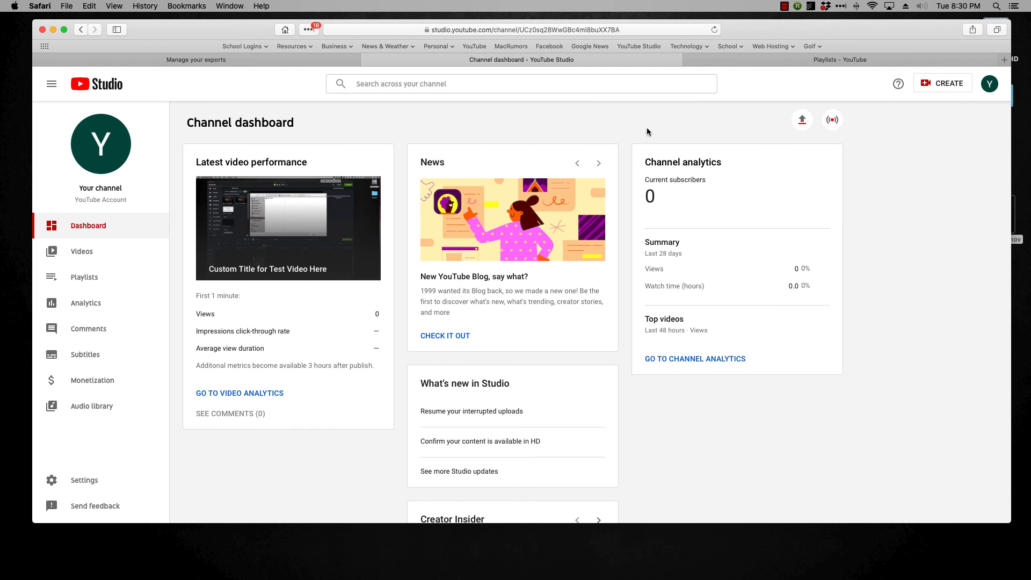
{"action": "left_click", "coordinate": [803, 126]}
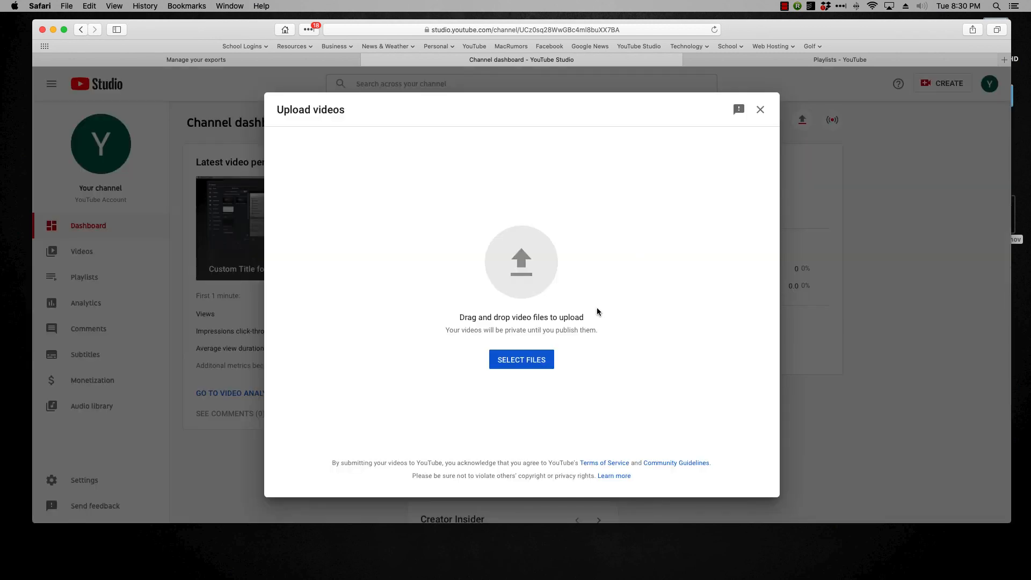
{"action": "left_click", "coordinate": [760, 109]}
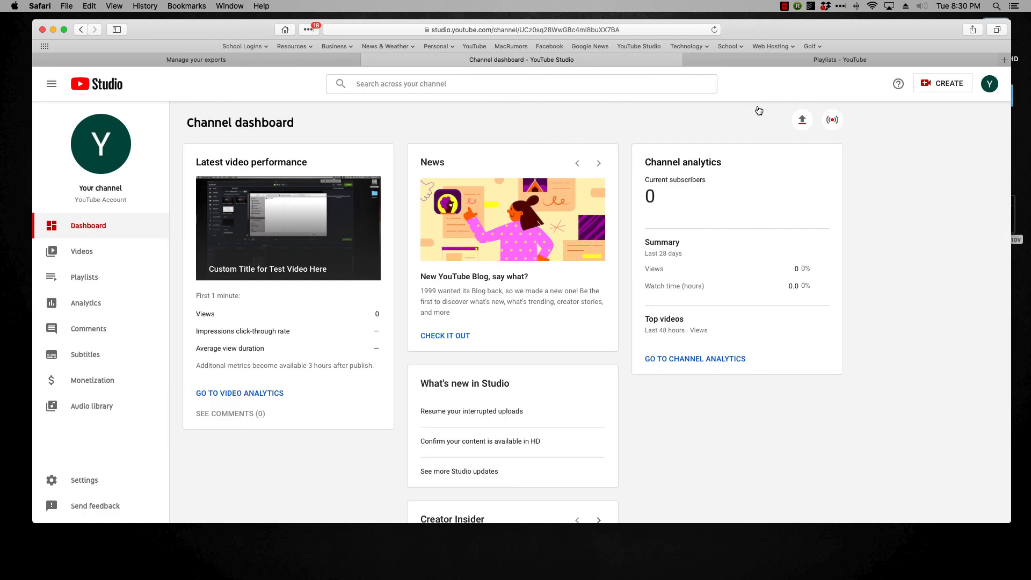